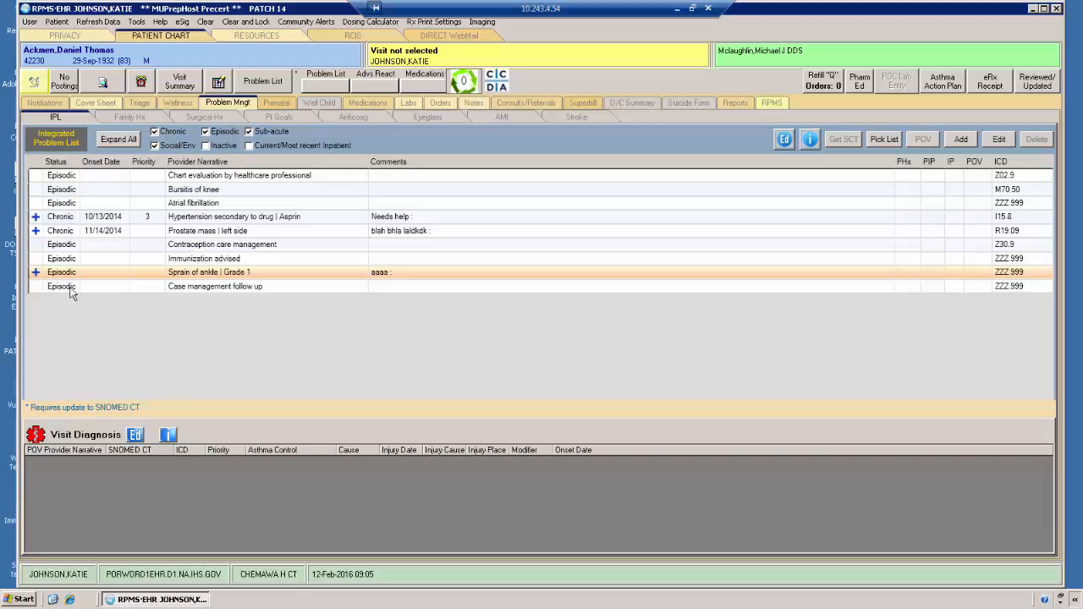
# Step: Filter Episodic problems out of the Integrated Problem List and restore them, then show Social/Env problems again
pyautogui.click(207, 132)
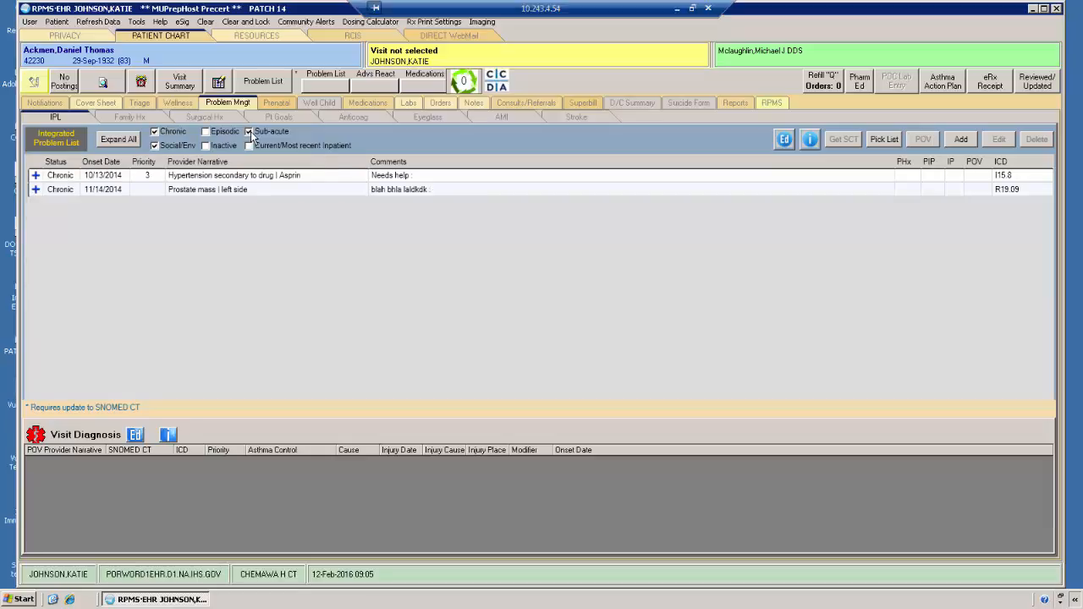
pyautogui.click(206, 131)
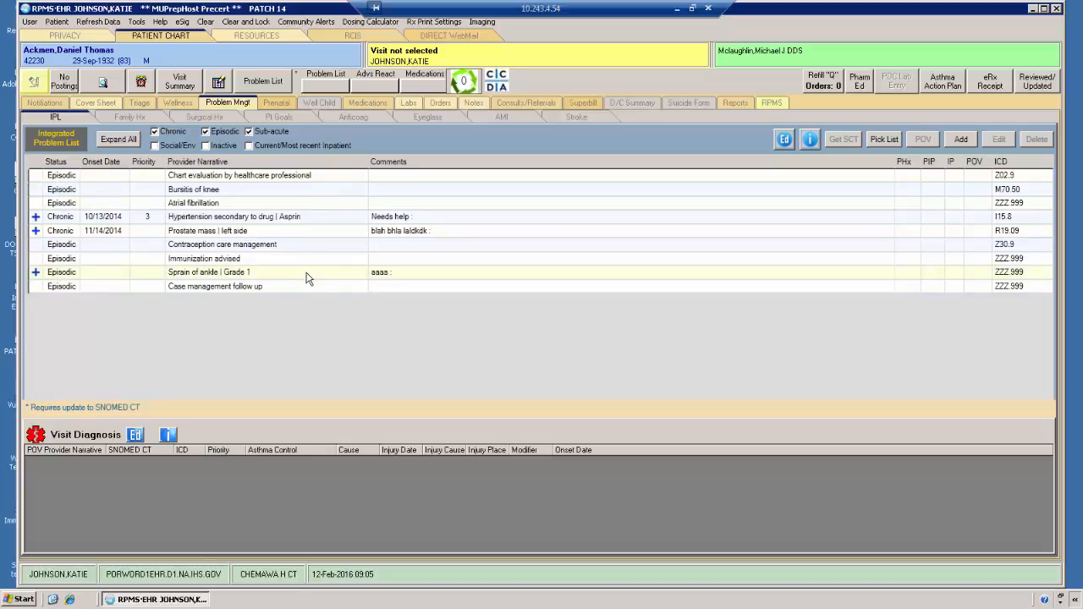
pyautogui.click(154, 144)
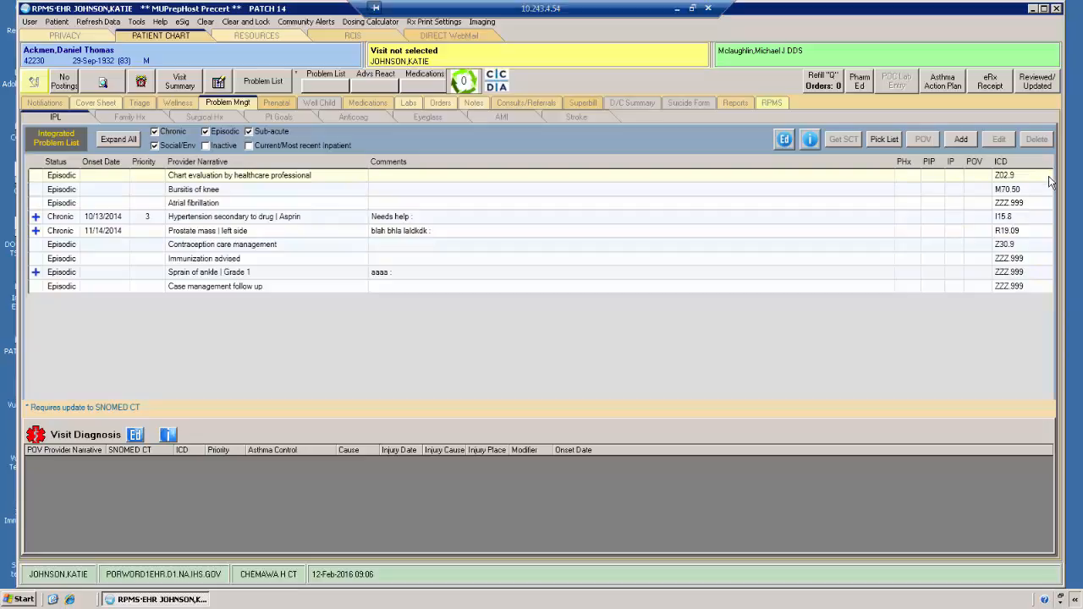
# Step: Examine the latest and all active care plan entries for the chronic hypertension problem, then collapse its details
pyautogui.moveTo(1040, 176)
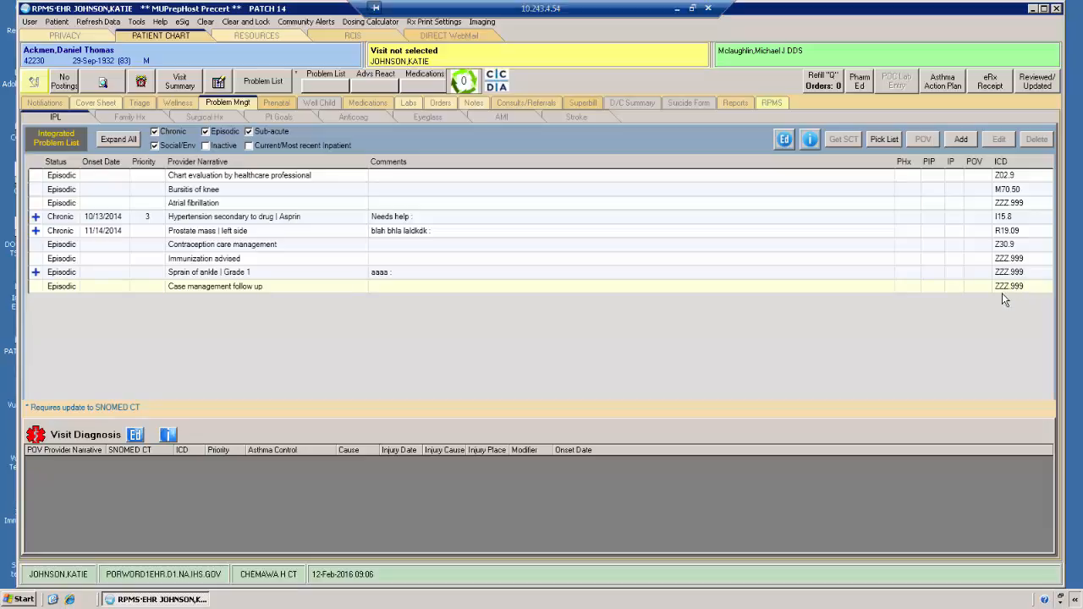
pyautogui.moveTo(1030, 295)
pyautogui.click(36, 219)
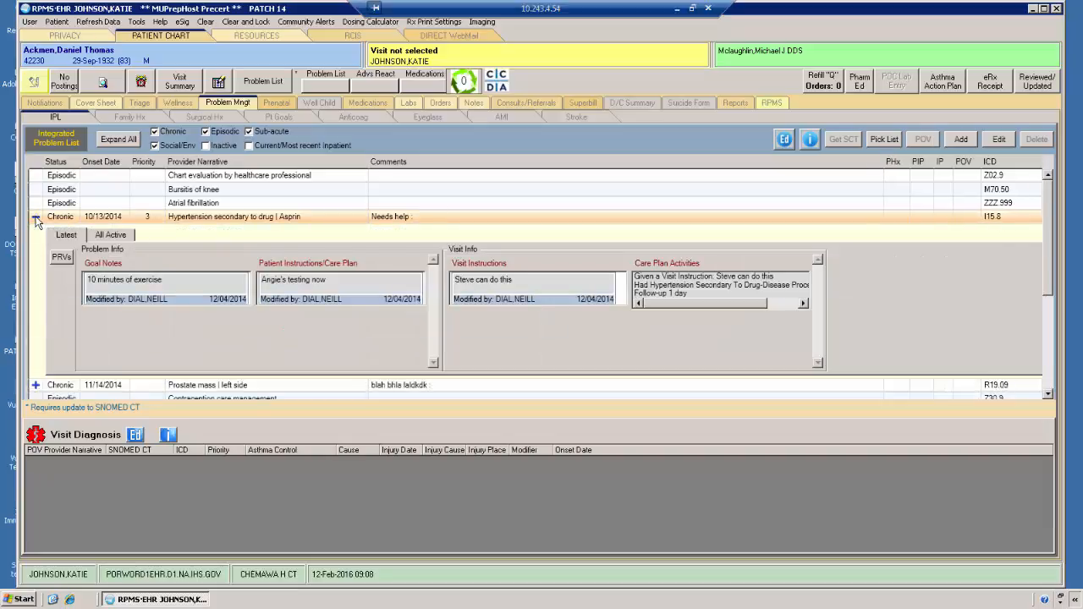
pyautogui.click(109, 239)
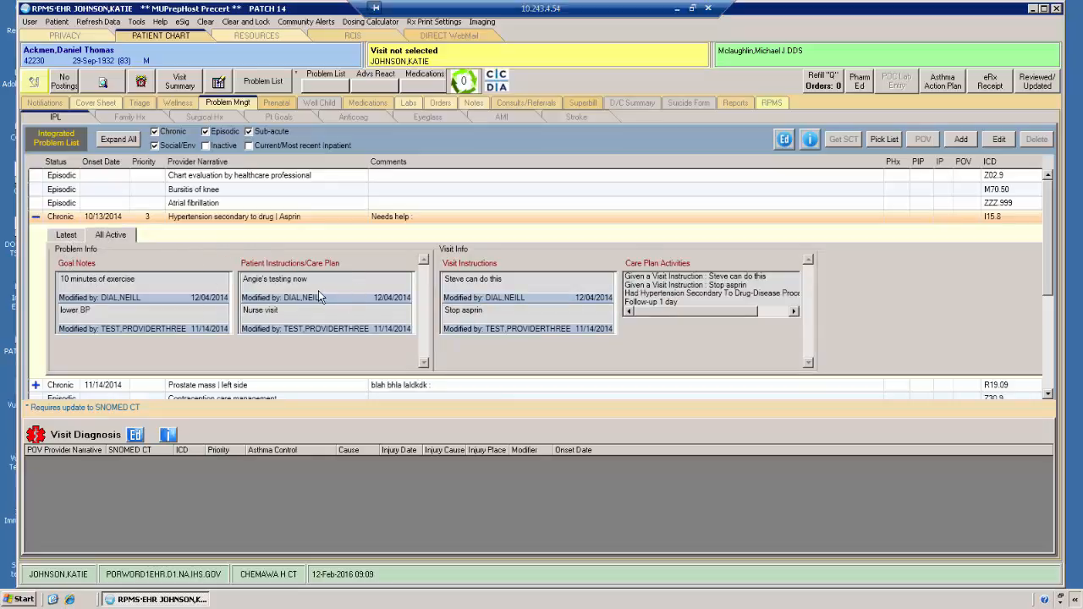
pyautogui.click(64, 235)
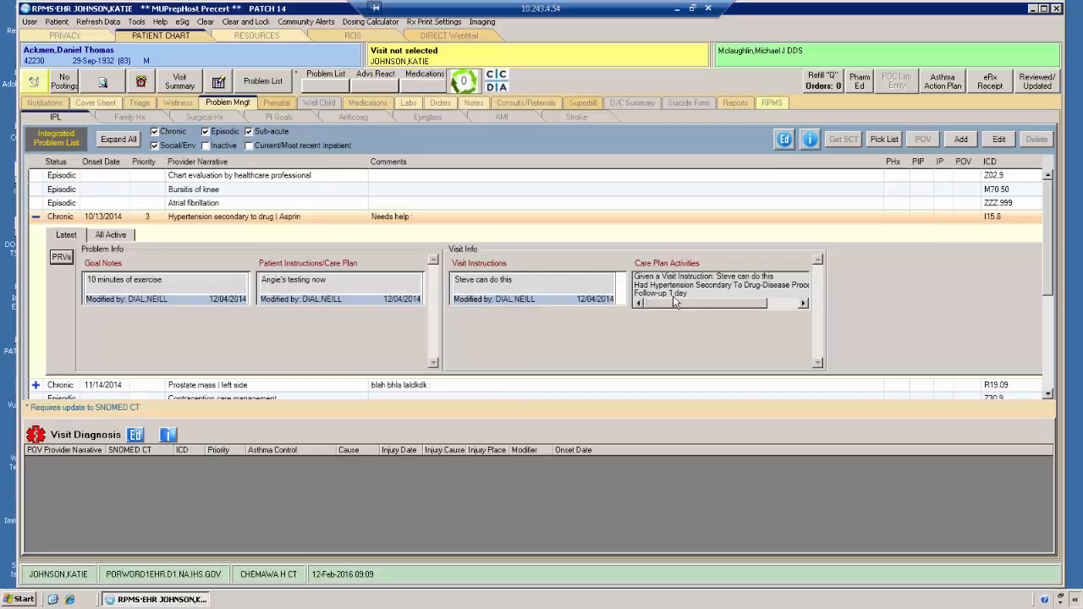
pyautogui.click(35, 218)
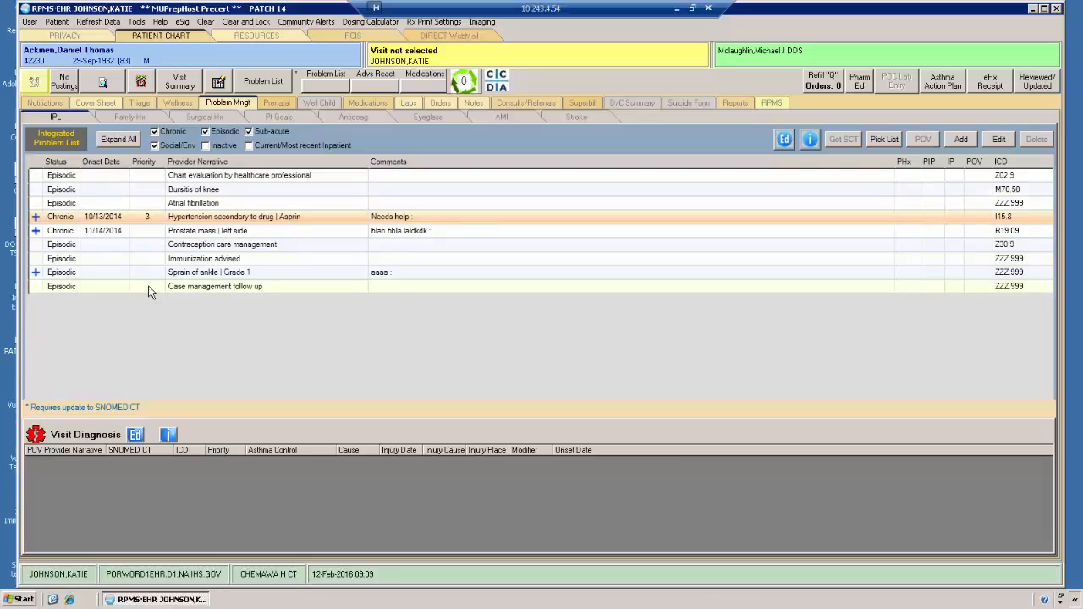
# Step: Start adding a new problem to the Integrated Problem List under an ANTICOAG CLINIC ambulatory visit
pyautogui.click(415, 189)
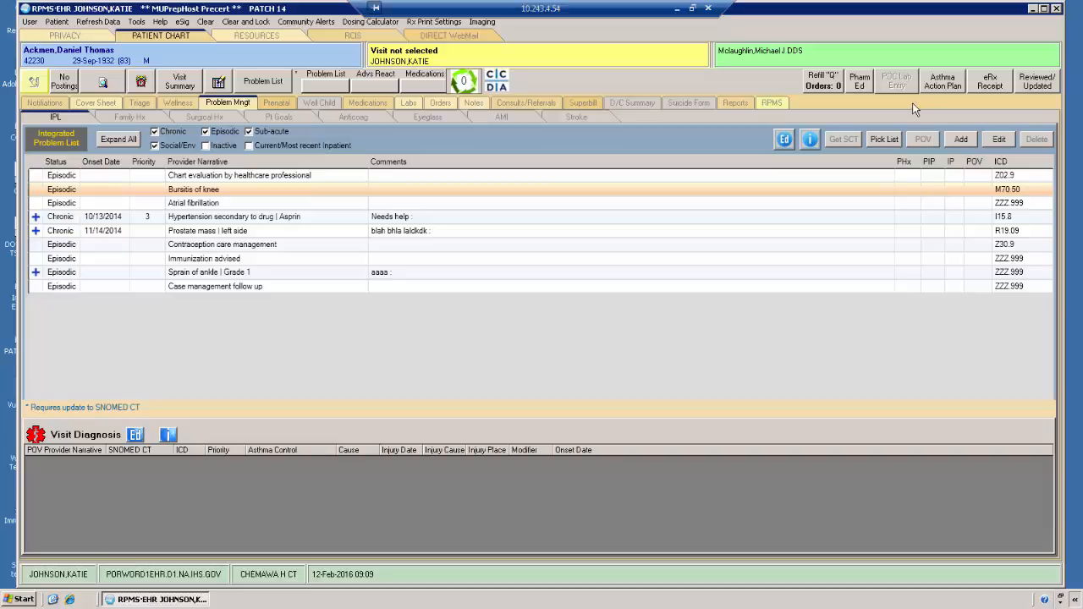
pyautogui.click(969, 141)
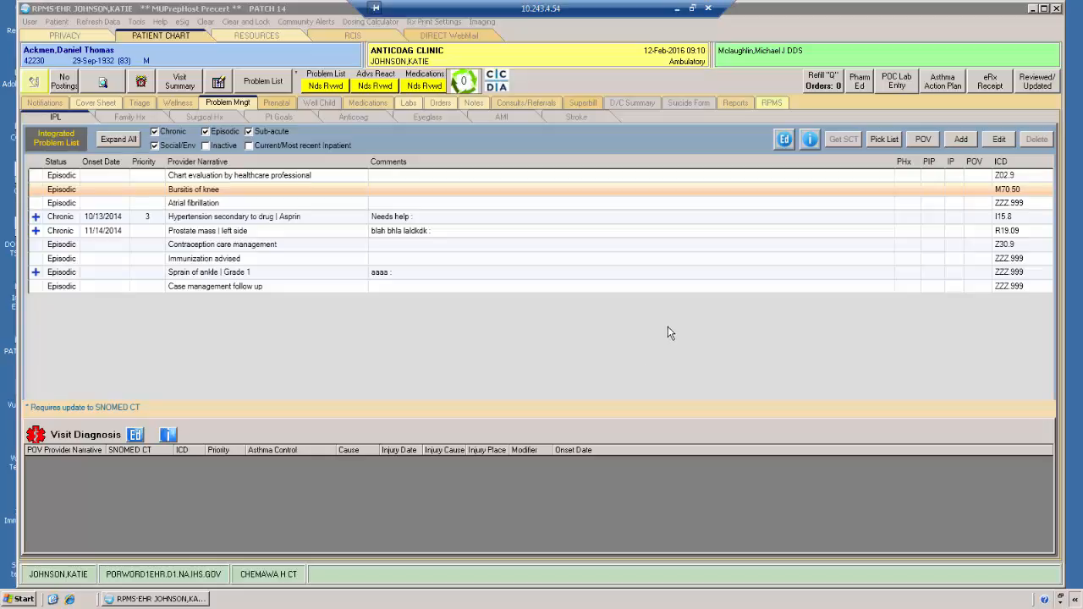
pyautogui.click(962, 138)
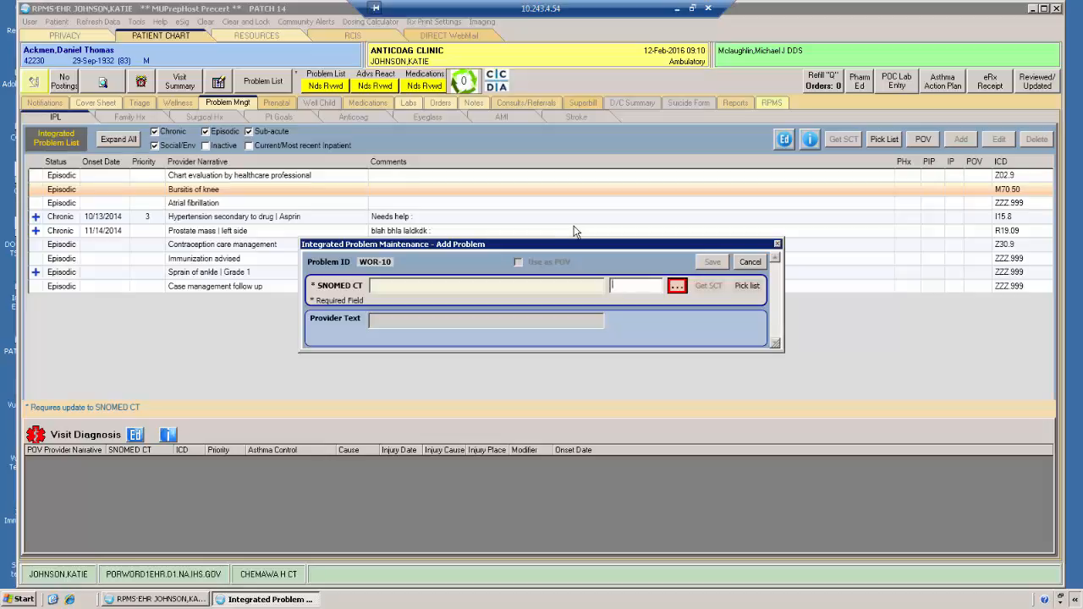
# Step: Look up "seasonal allergy" in SNOMED CT, expand the Seasonal allergy concept's terms and highlight it
pyautogui.write('seasonal allergy')
pyautogui.click(678, 289)
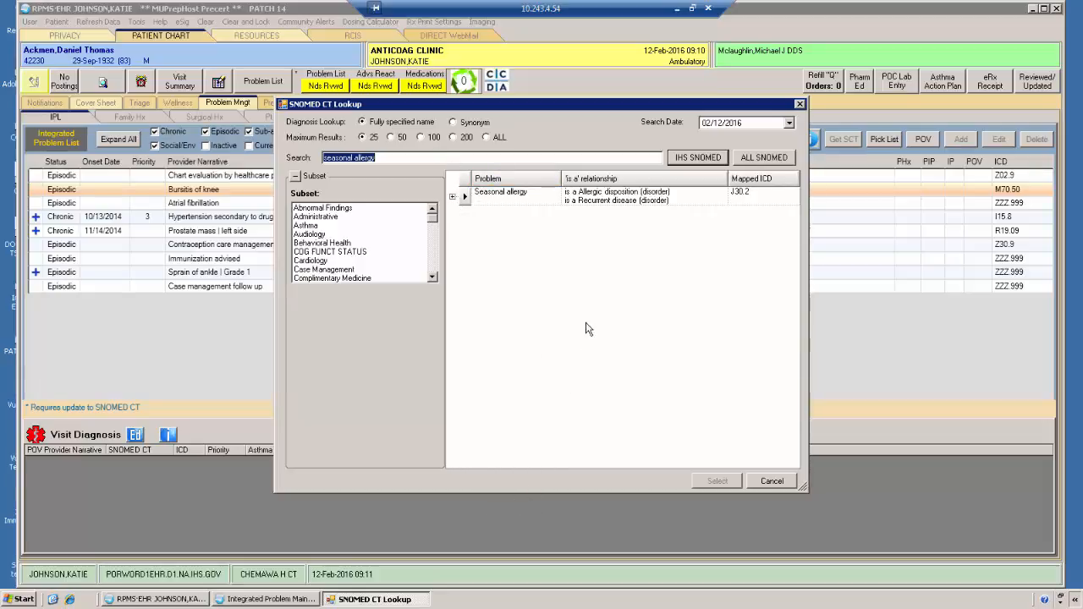
pyautogui.click(453, 197)
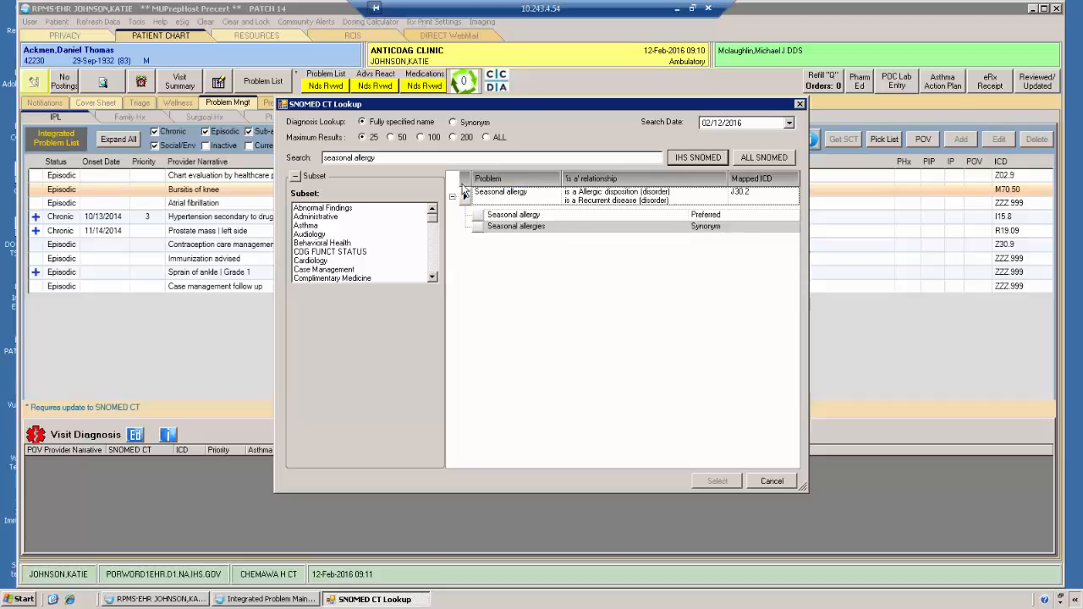
pyautogui.click(509, 197)
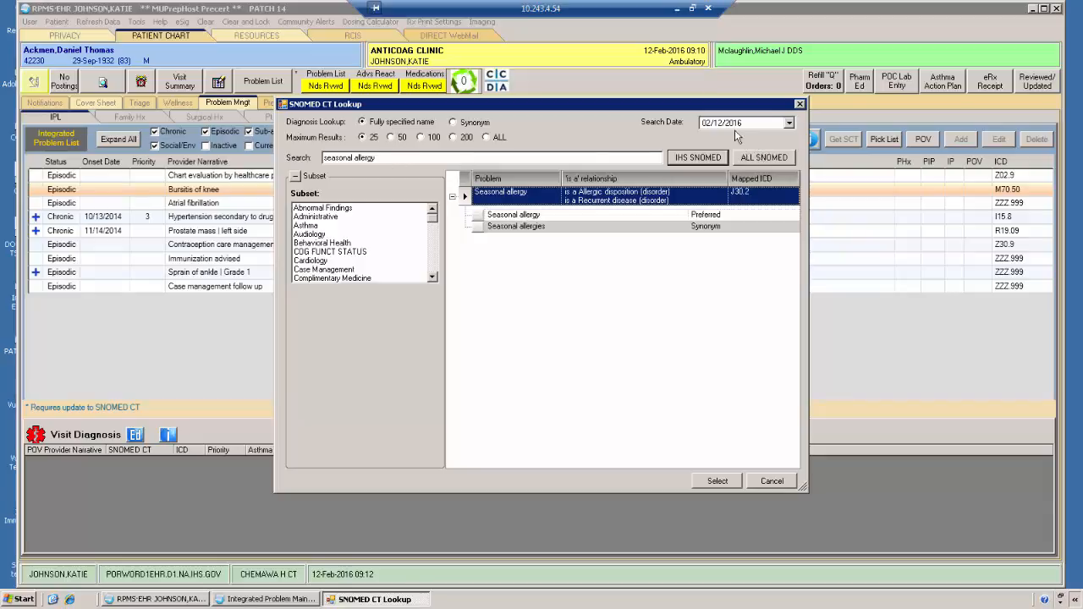
# Step: Broaden the SNOMED CT search to "allergy" in IHS SNOMED and browse the matching problems
pyautogui.doubleClick(348, 158)
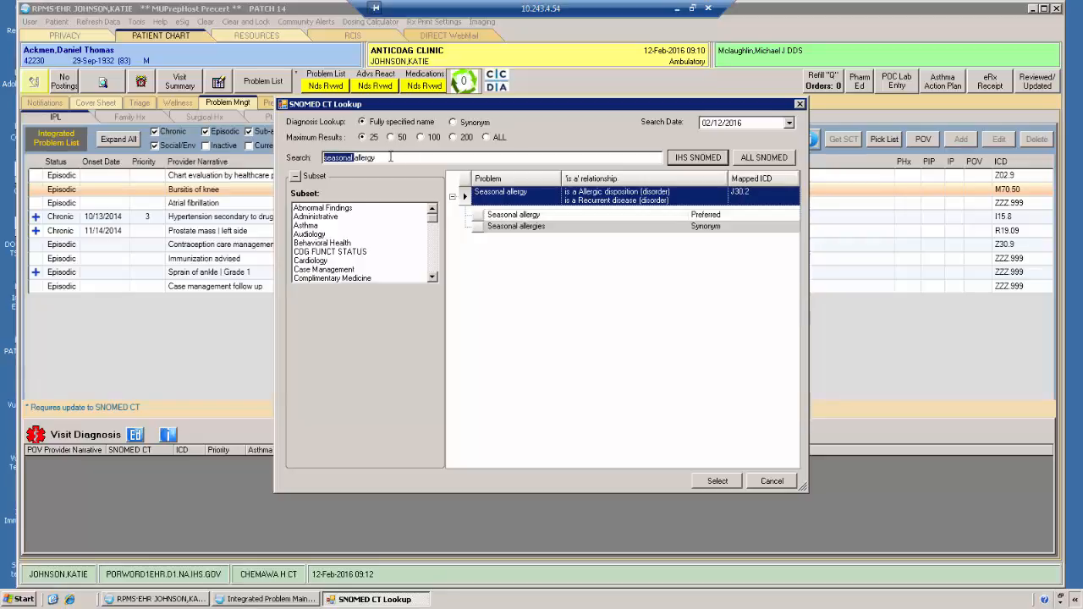
pyautogui.press('BackSpace')
pyautogui.click(713, 161)
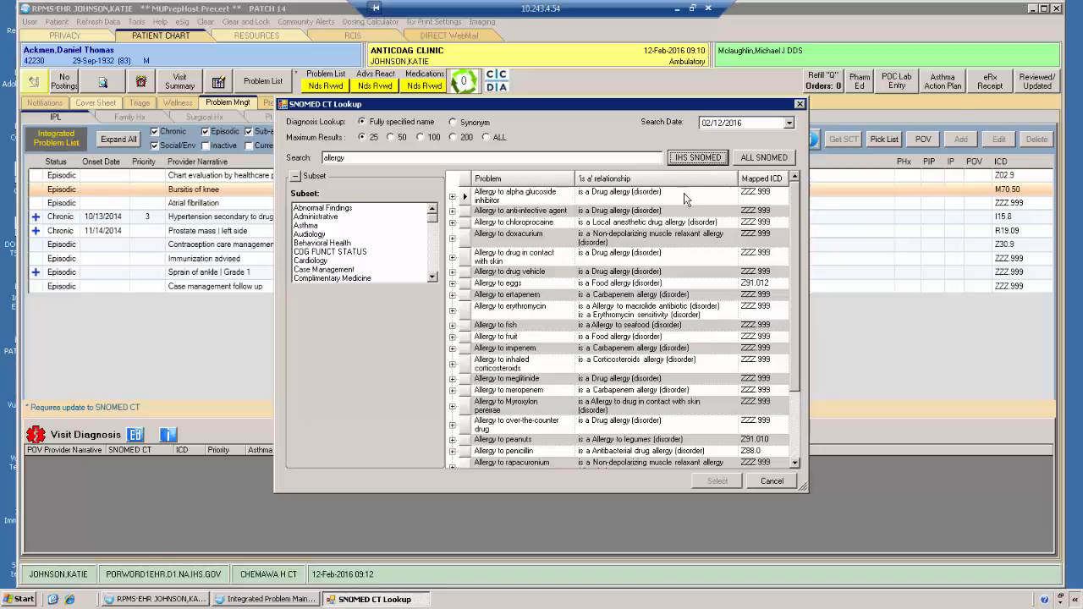
pyautogui.moveTo(796, 192); pyautogui.dragTo(814, 347)
pyautogui.moveTo(792, 279); pyautogui.dragTo(789, 191)
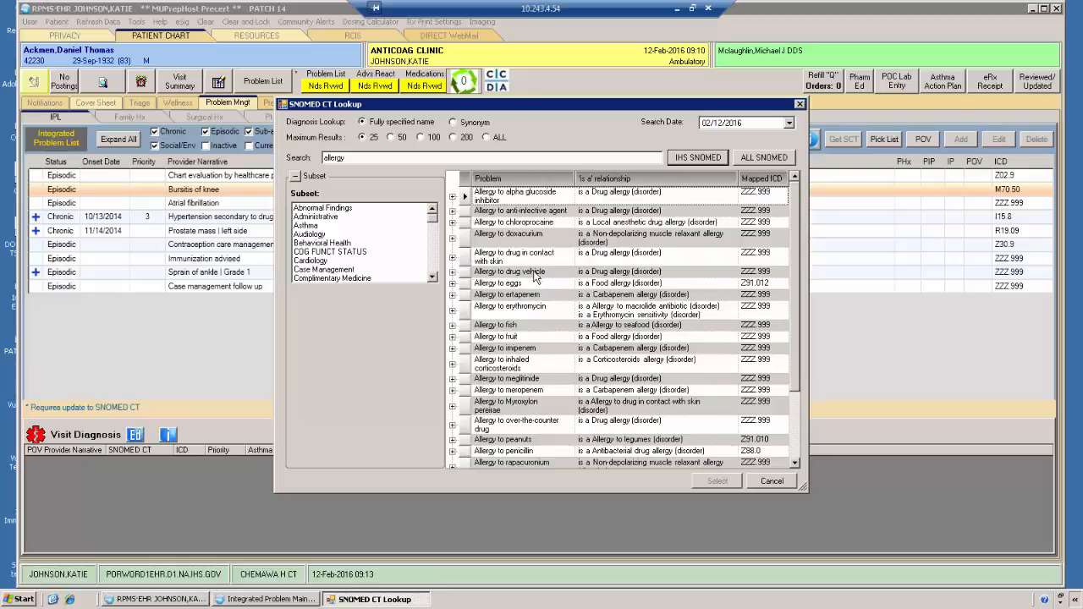
# Step: Set the maximum results to 100, rerun the "allergy" search in IHS SNOMED and browse the longer list
pyautogui.click(422, 139)
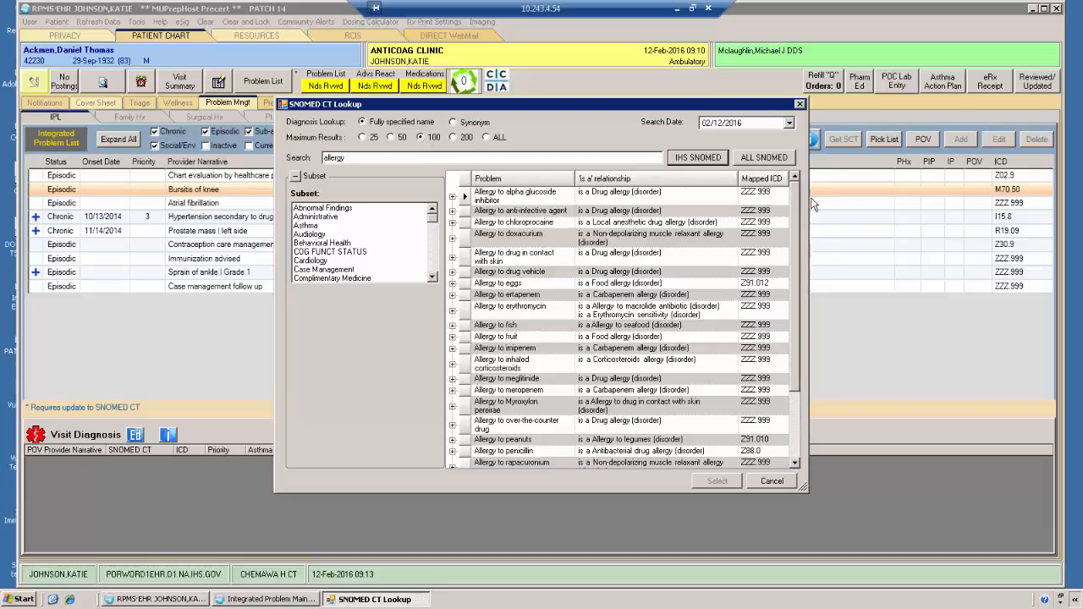
pyautogui.scroll(-3, 799, 201)
pyautogui.scroll(-3, 812, 321)
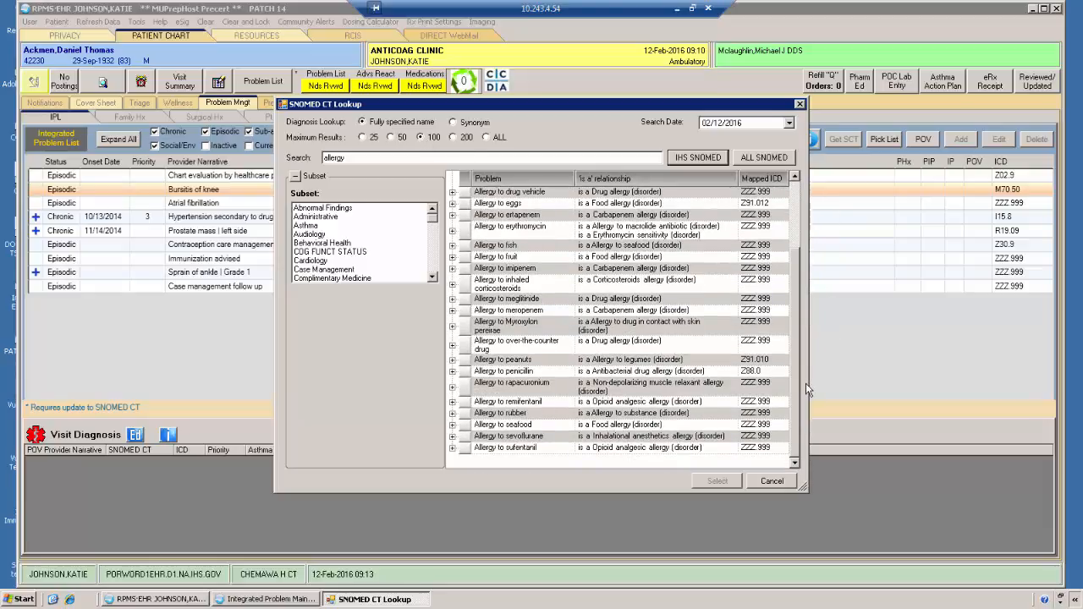
pyautogui.scroll(4, 805, 382)
pyautogui.click(699, 157)
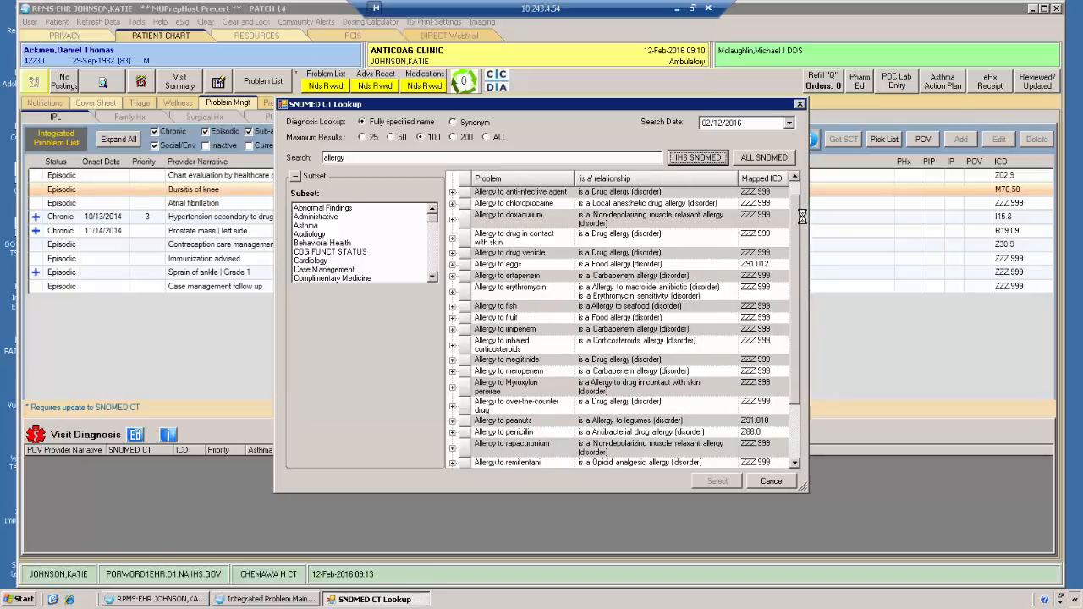
pyautogui.moveTo(793, 198); pyautogui.dragTo(808, 451)
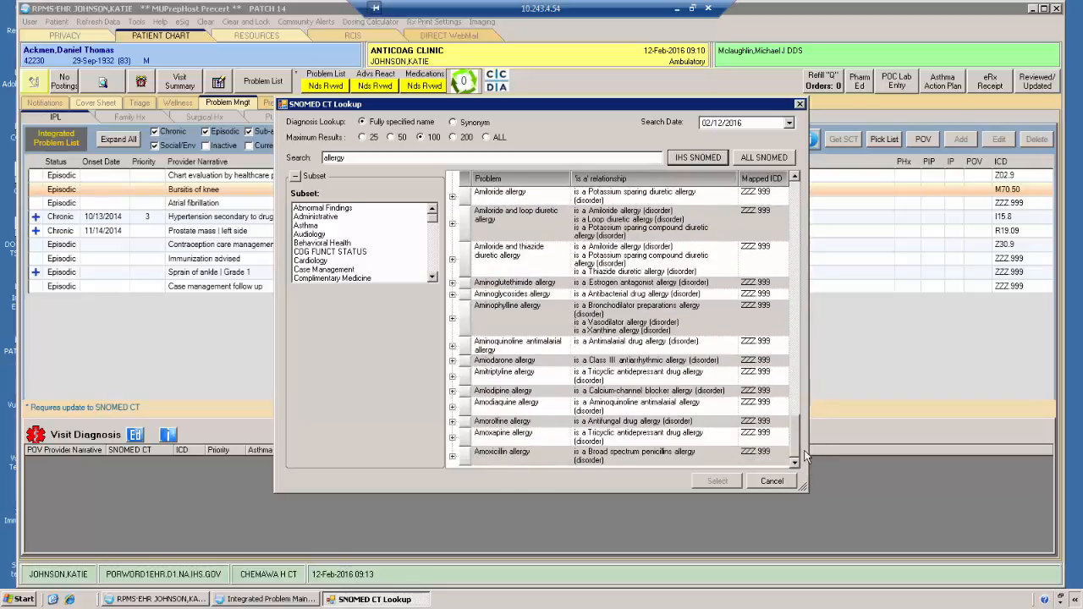
# Step: Check the terms listed under Amoxapine allergy, collapse them and return to the start of the results
pyautogui.click(453, 437)
pyautogui.scroll(-1, 669, 408)
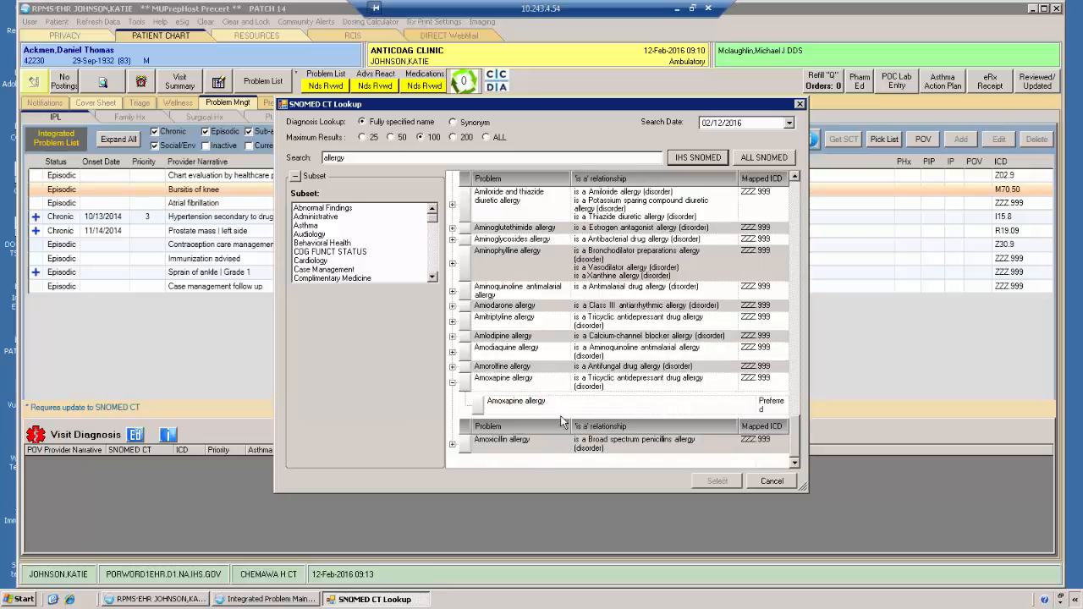
pyautogui.click(454, 383)
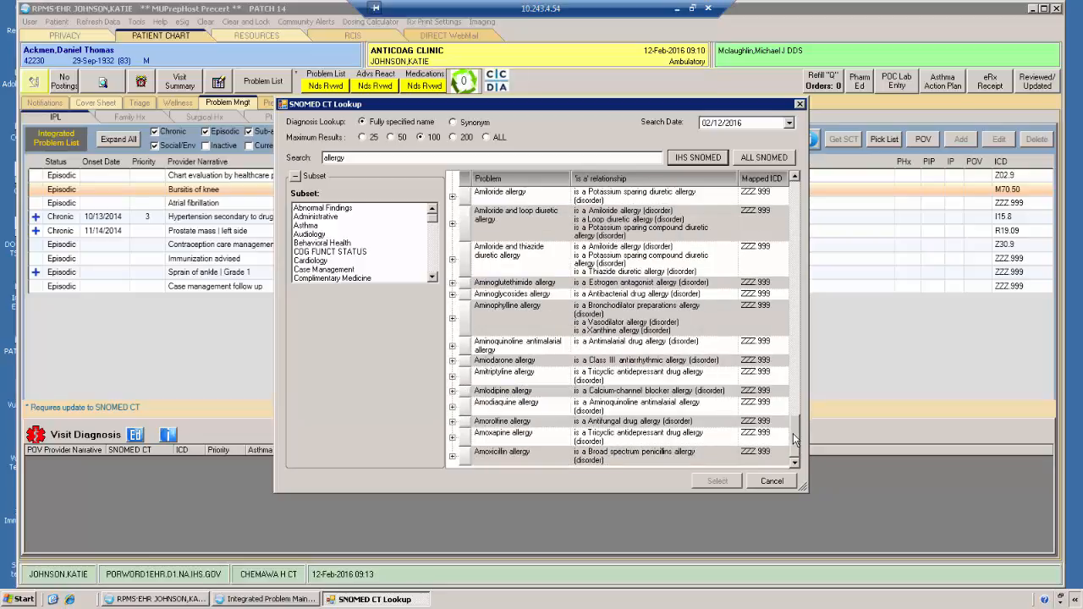
pyautogui.moveTo(796, 437); pyautogui.dragTo(775, 175)
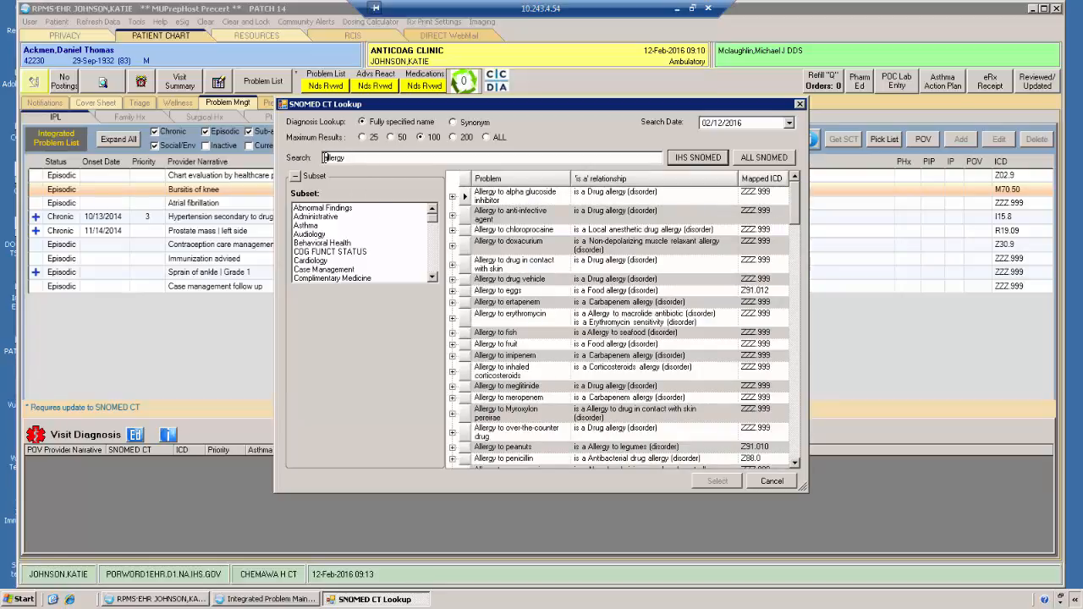
# Step: Search IHS SNOMED for "seasonal allergy" again and choose Seasonal allergy as the problem's SNOMED CT term
pyautogui.write('seasonal')
pyautogui.click(685, 156)
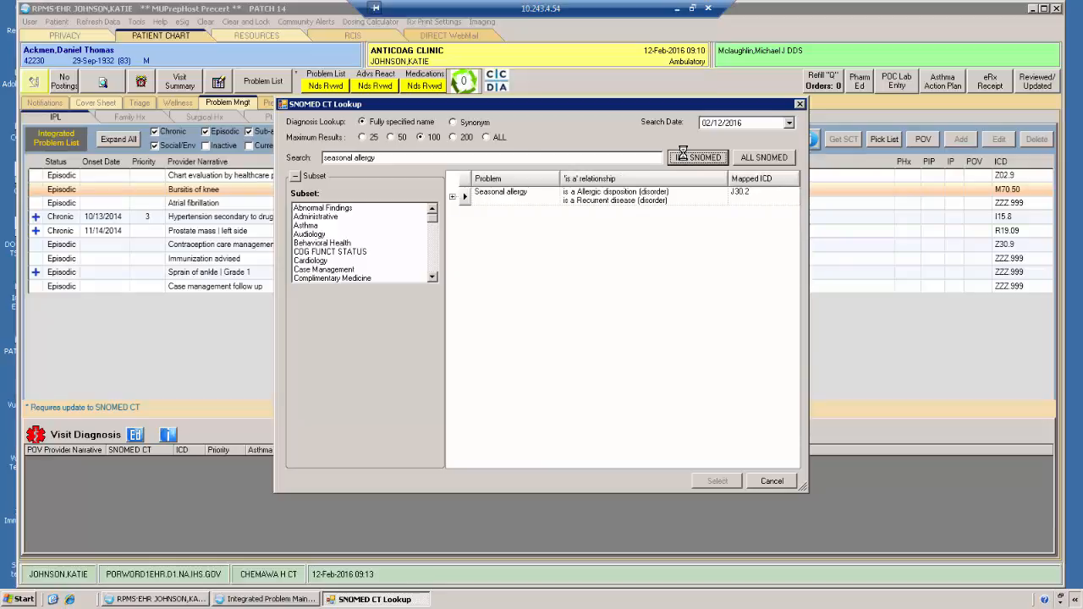
pyautogui.click(529, 193)
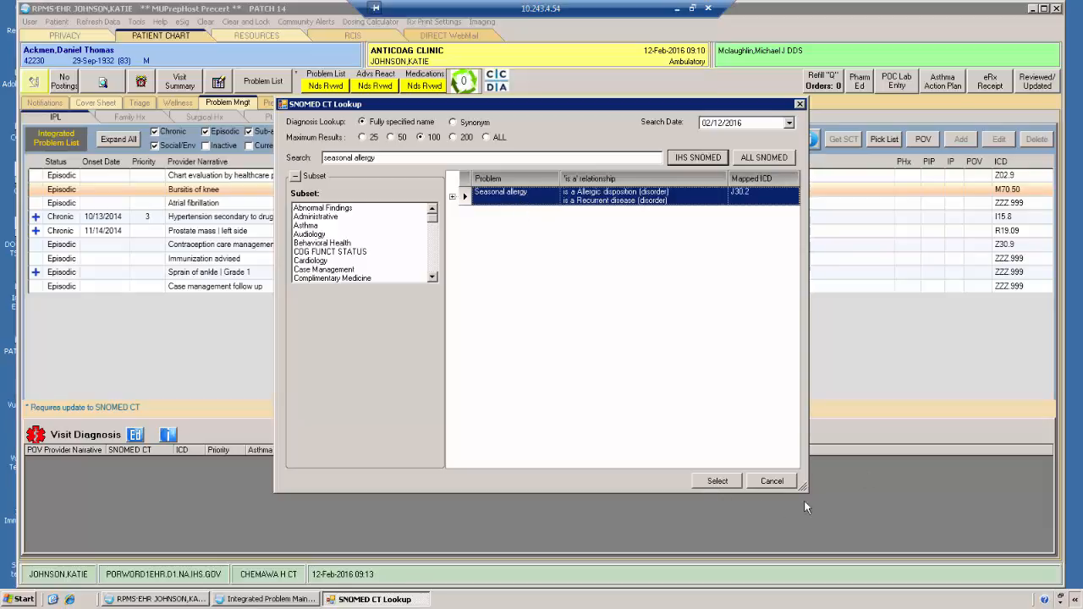
pyautogui.click(719, 480)
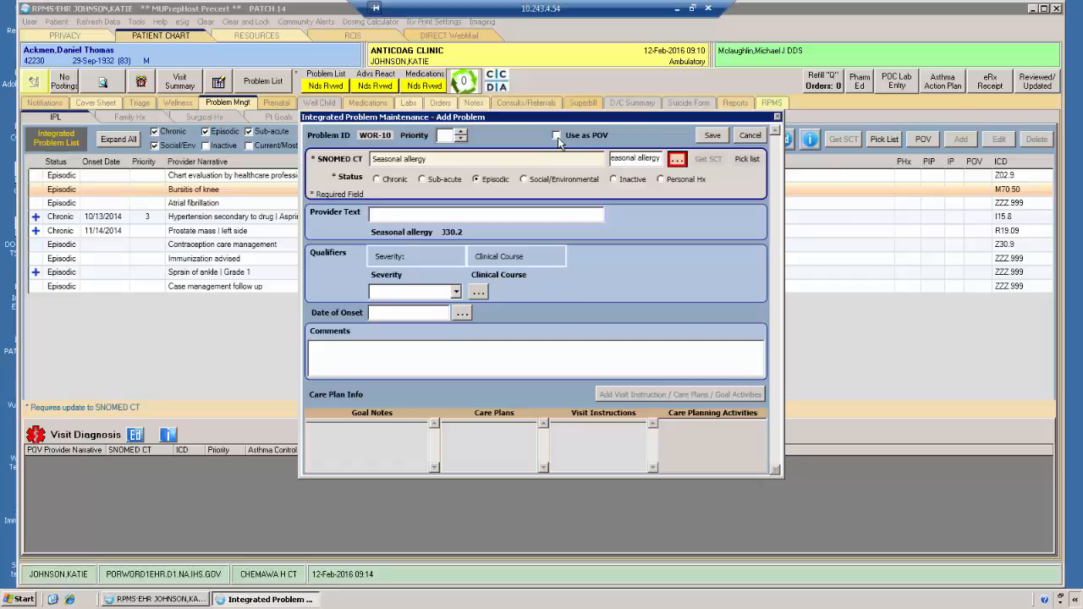
# Step: Use the problem as the primary POV and enter "Spring" as its provider text
pyautogui.click(556, 136)
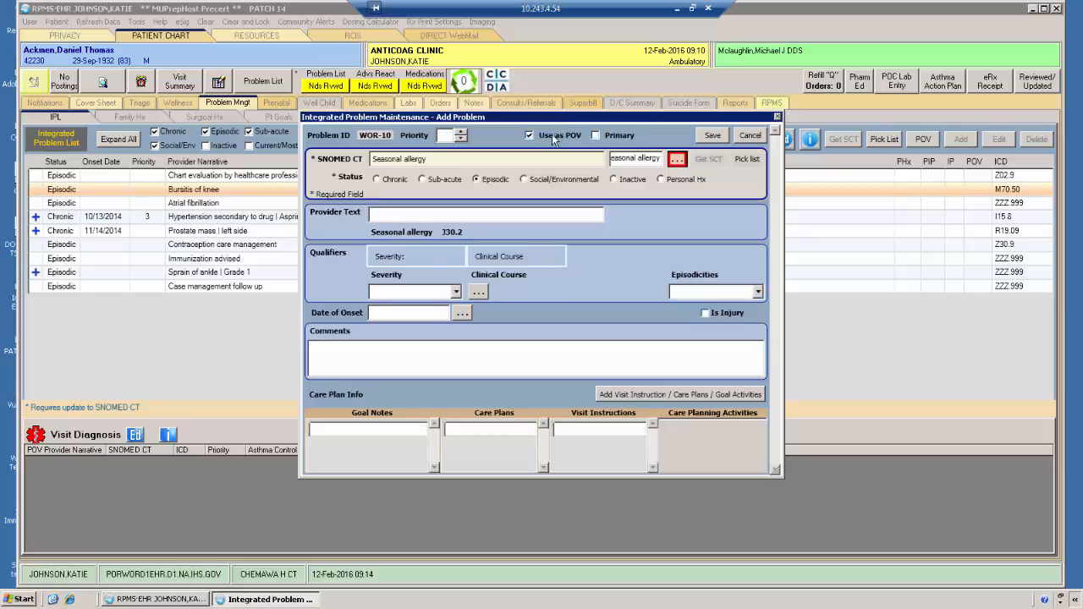
pyautogui.click(596, 136)
pyautogui.click(443, 213)
pyautogui.write('Spring')
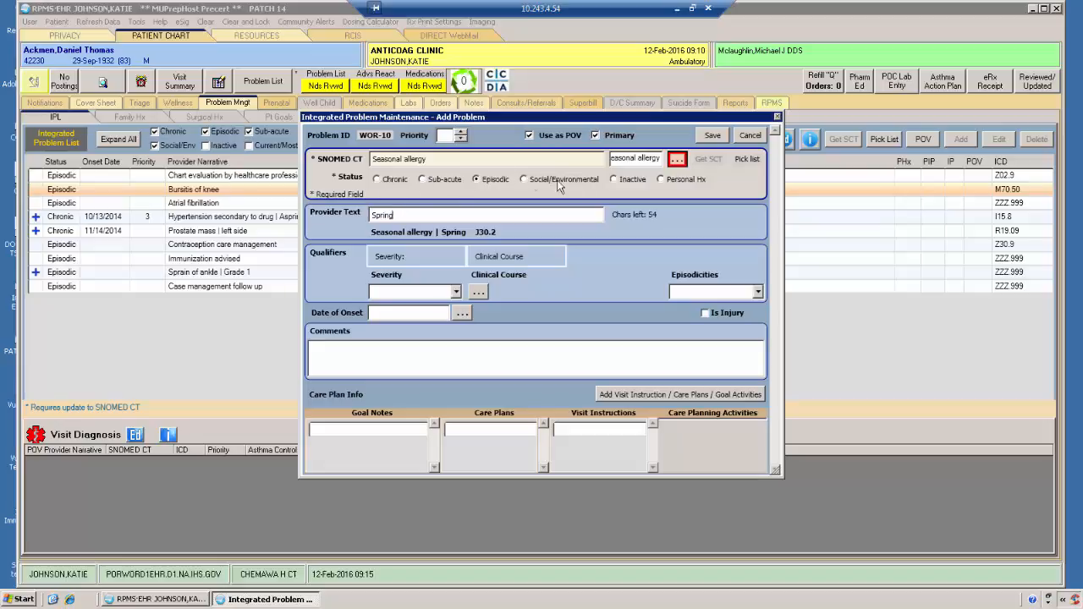
# Step: Set the seasonal allergy's episodicity to Ongoing episode and its severity to Mild
pyautogui.click(759, 292)
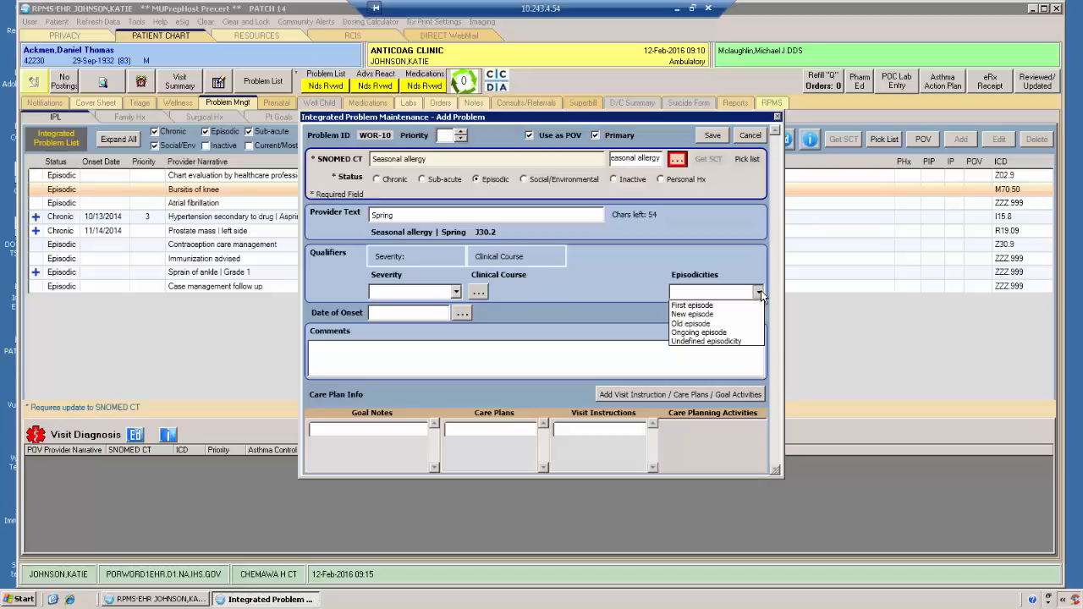
pyautogui.click(732, 332)
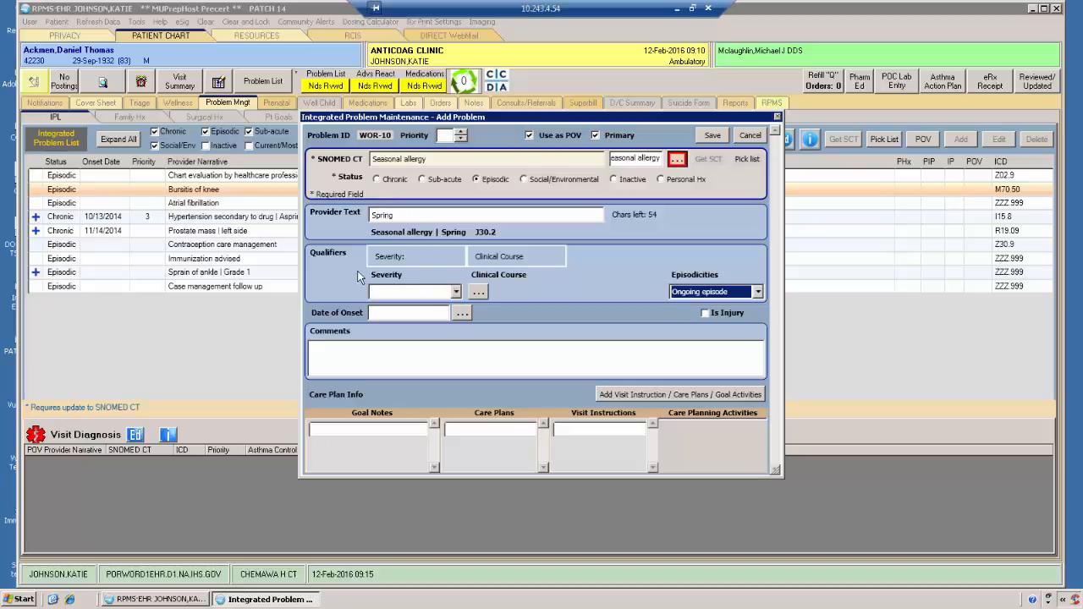
pyautogui.click(456, 292)
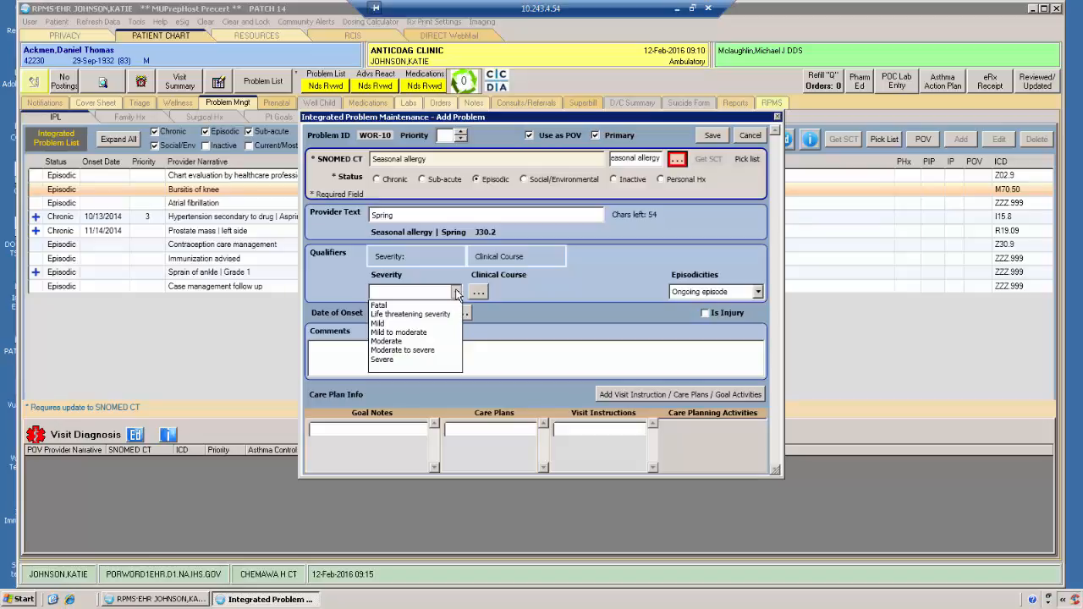
pyautogui.click(385, 323)
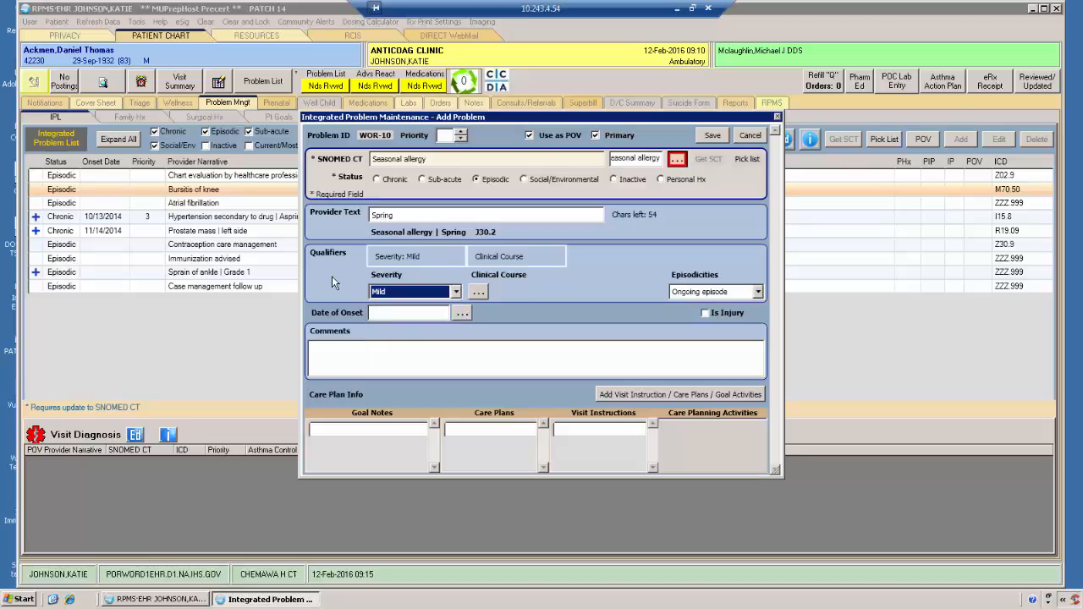
# Step: Set the problem's clinical course to Seasonal course and save the selection
pyautogui.click(478, 291)
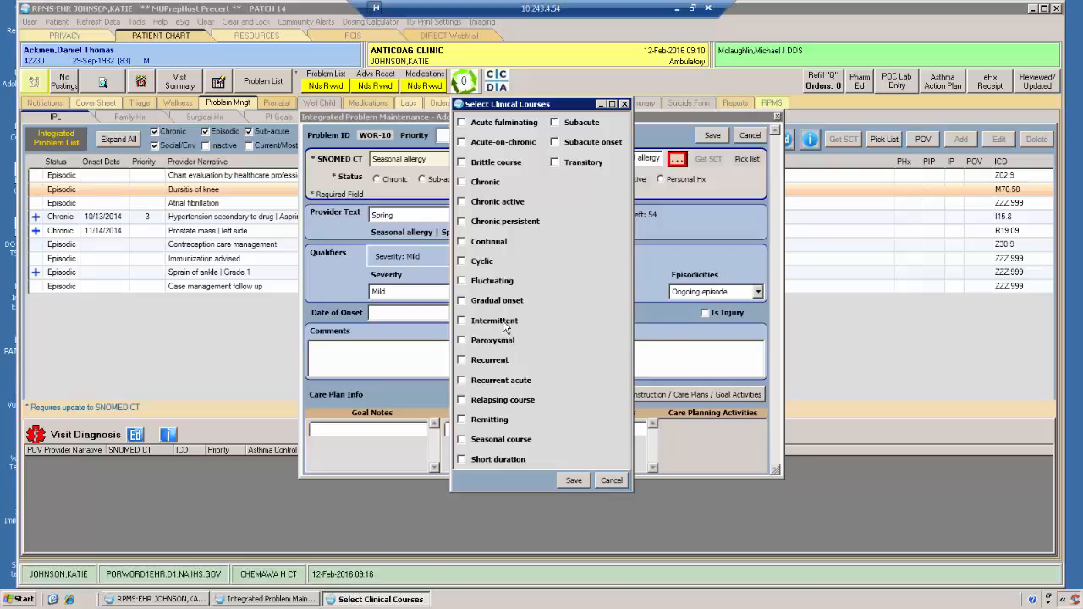
pyautogui.click(462, 440)
pyautogui.click(583, 480)
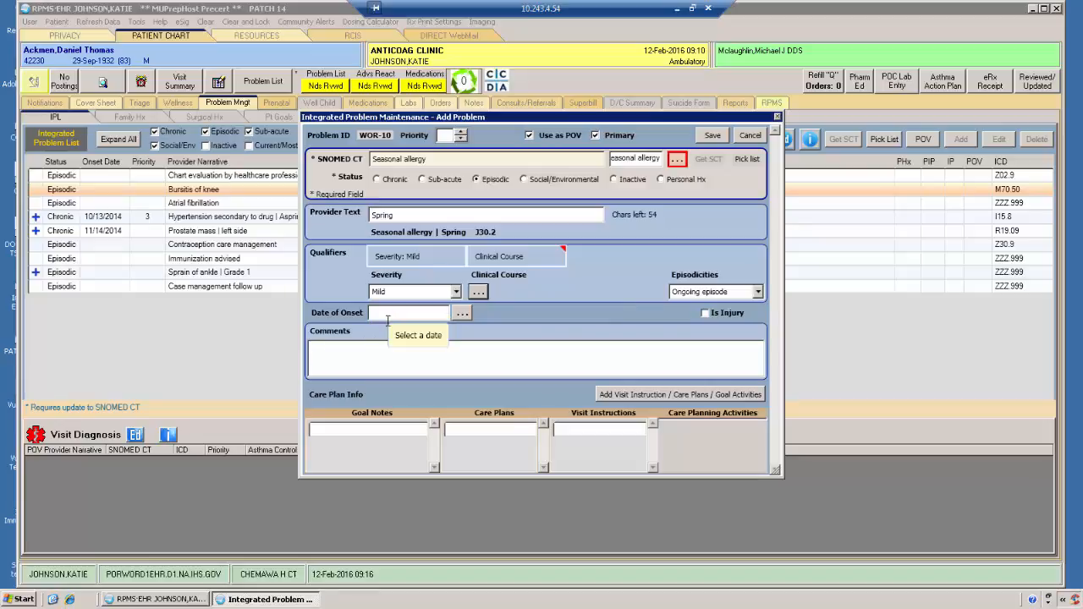
# Step: Set the seasonal allergy's date of onset to 10/01/2014
pyautogui.click(461, 314)
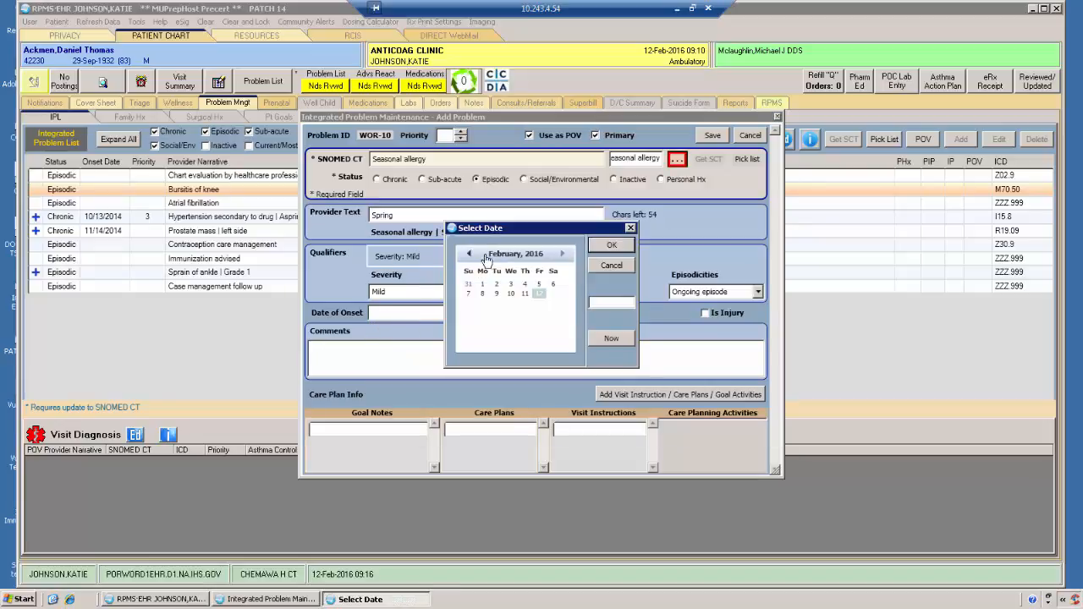
pyautogui.click(467, 257)
pyautogui.click(467, 257)
pyautogui.click(467, 257)
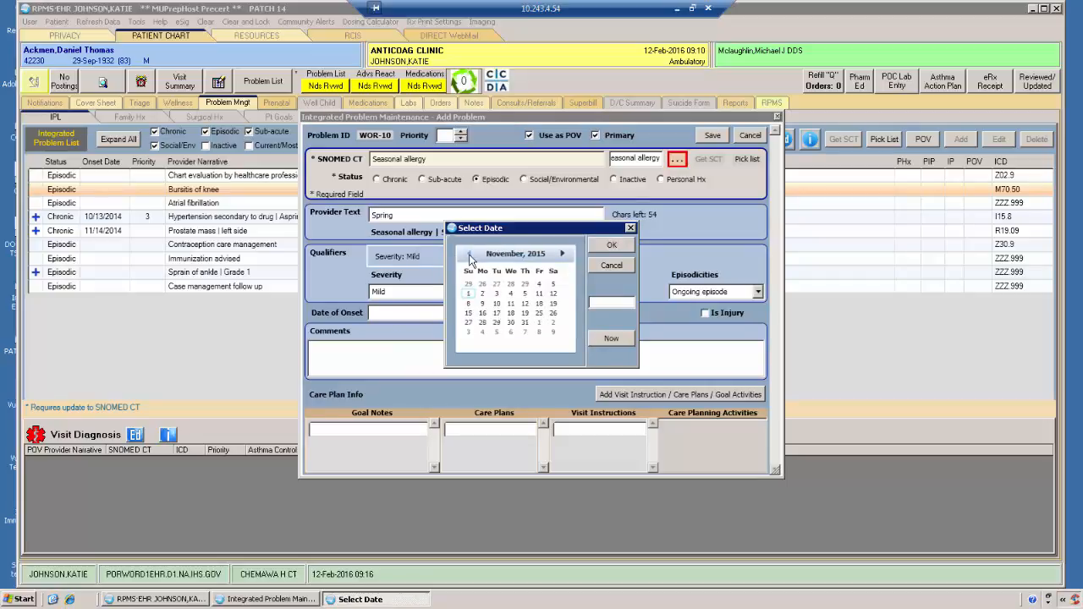
pyautogui.click(469, 257)
pyautogui.click(470, 258)
pyautogui.click(470, 257)
pyautogui.click(470, 257)
pyautogui.click(471, 257)
pyautogui.click(470, 257)
pyautogui.click(470, 258)
pyautogui.click(471, 257)
pyautogui.click(470, 257)
pyautogui.click(470, 257)
pyautogui.click(471, 257)
pyautogui.click(470, 257)
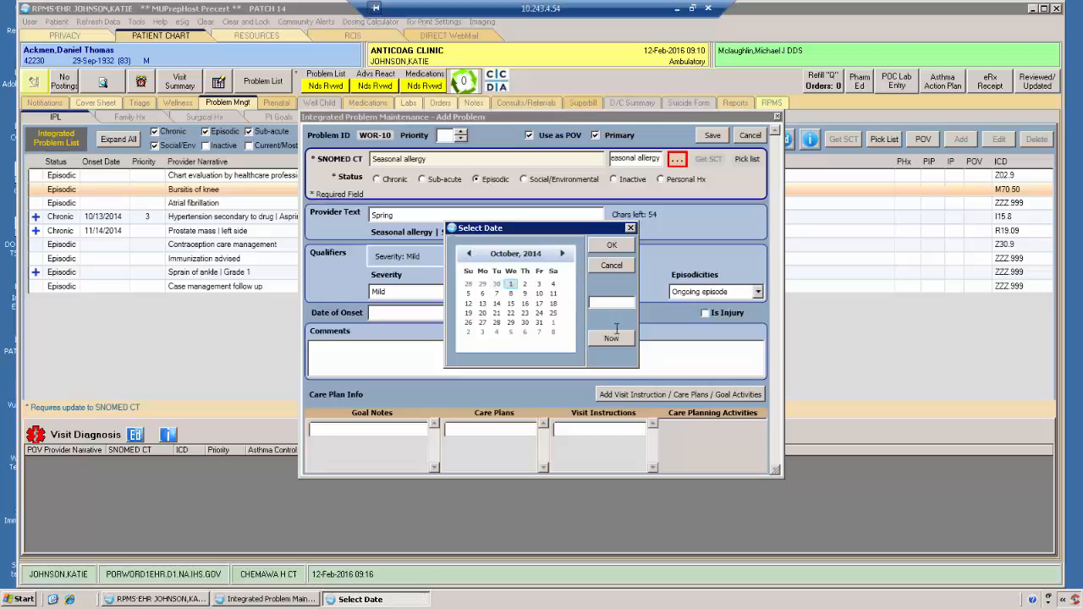
pyautogui.click(613, 247)
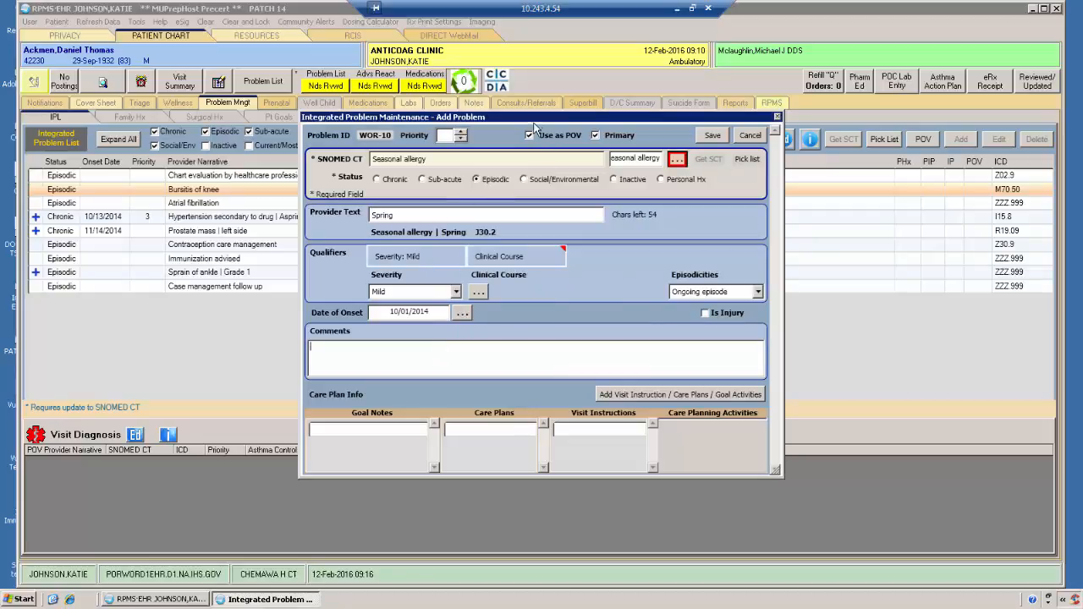
# Step: Enter the comment "usually treated with OTC antihistmine" for the seasonal allergy problem
pyautogui.moveTo(539, 123); pyautogui.dragTo(532, 325)
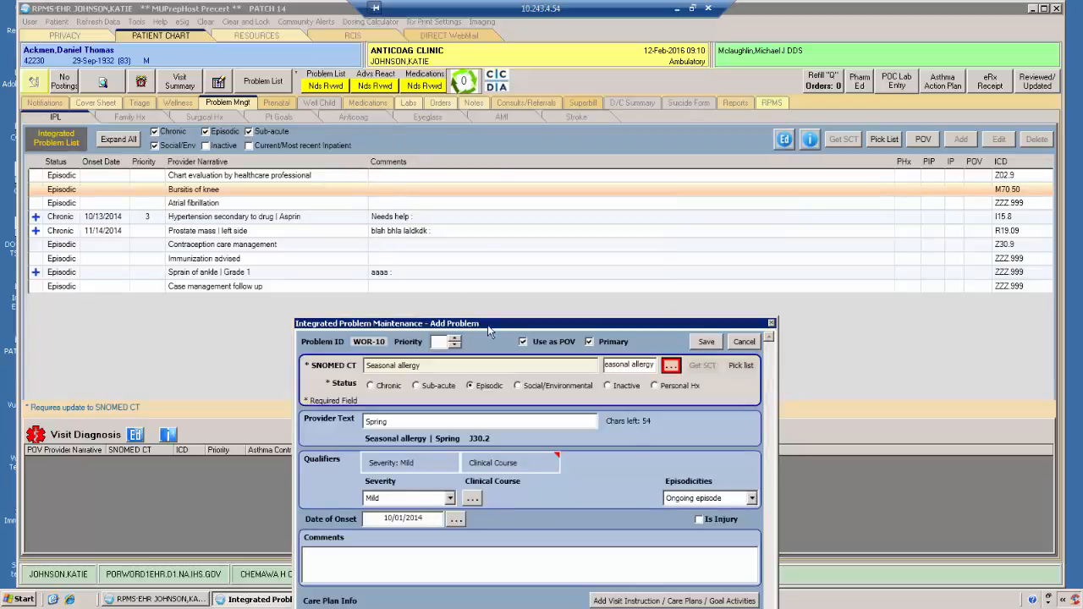
pyautogui.moveTo(495, 328); pyautogui.dragTo(481, 130)
pyautogui.click(367, 369)
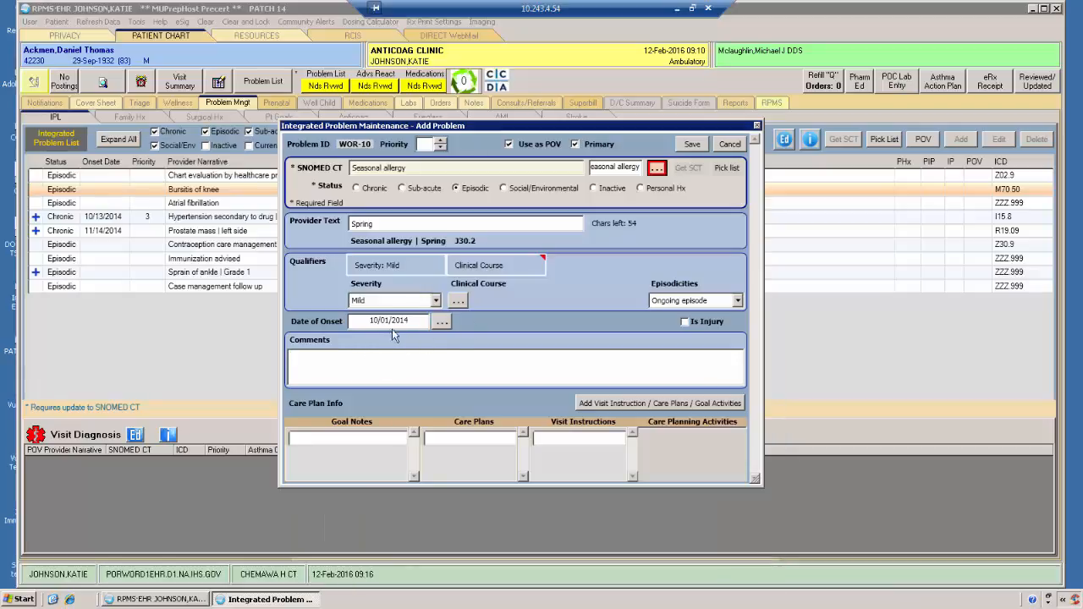
pyautogui.click(336, 364)
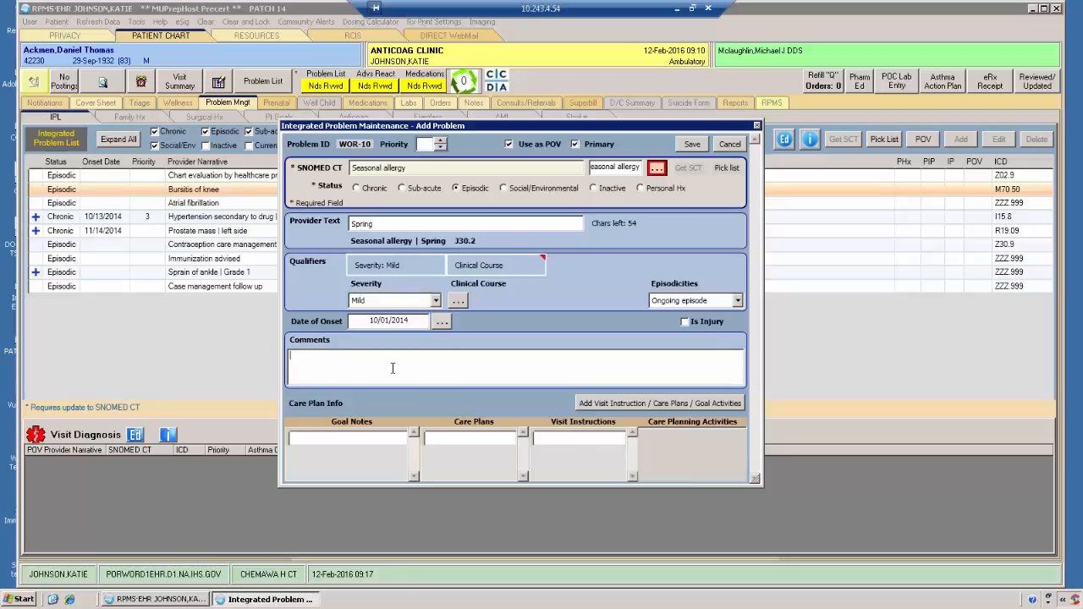
pyautogui.write('usually treated with OTC antihistmines')
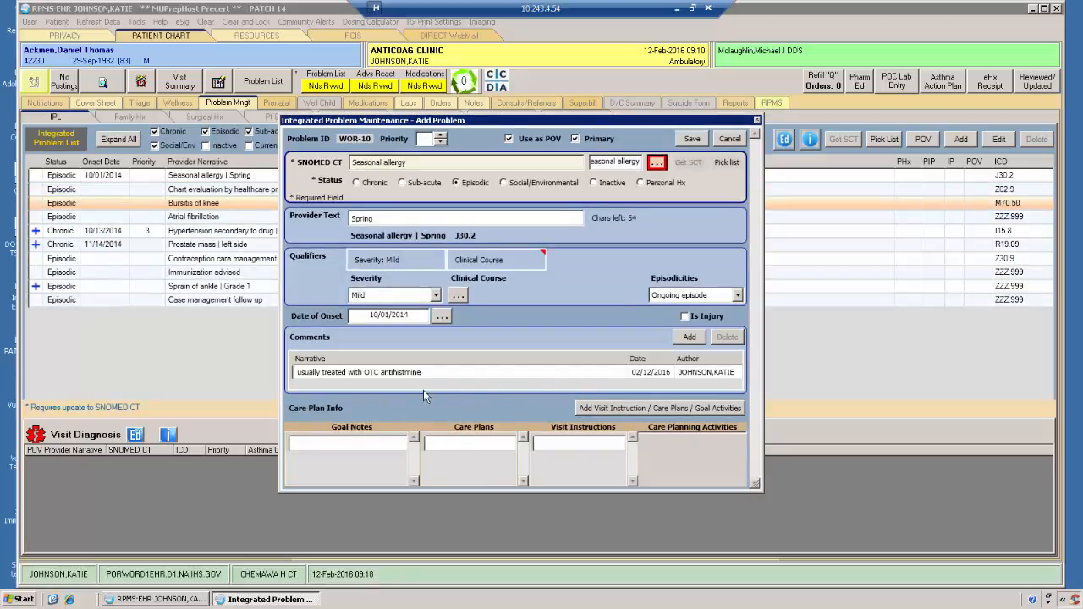
# Step: Open the visit instruction, goal note and care plan entry for the seasonal allergy
pyautogui.click(614, 410)
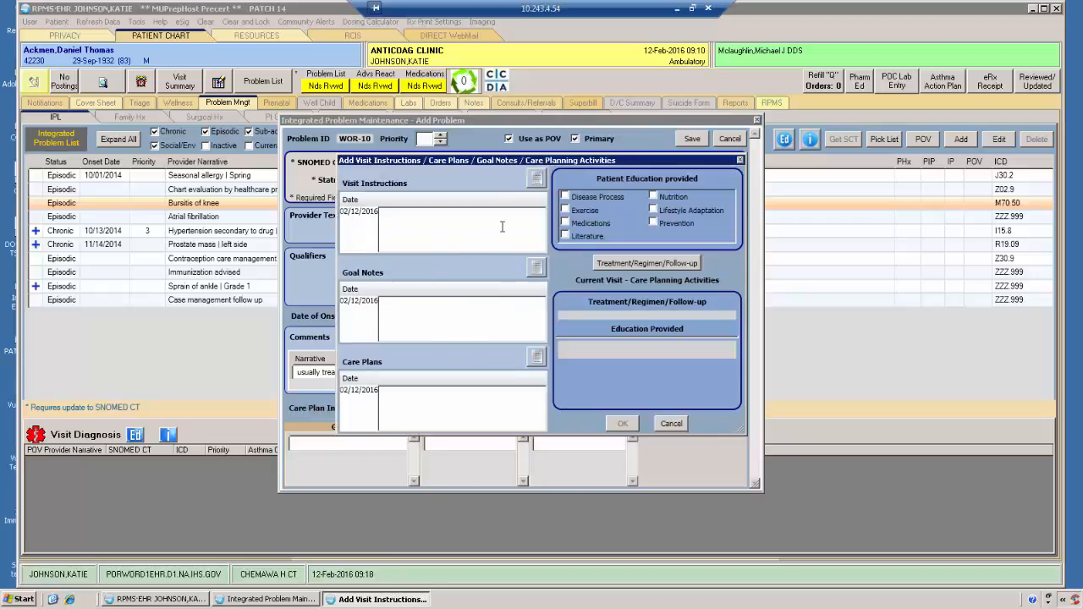
pyautogui.click(466, 223)
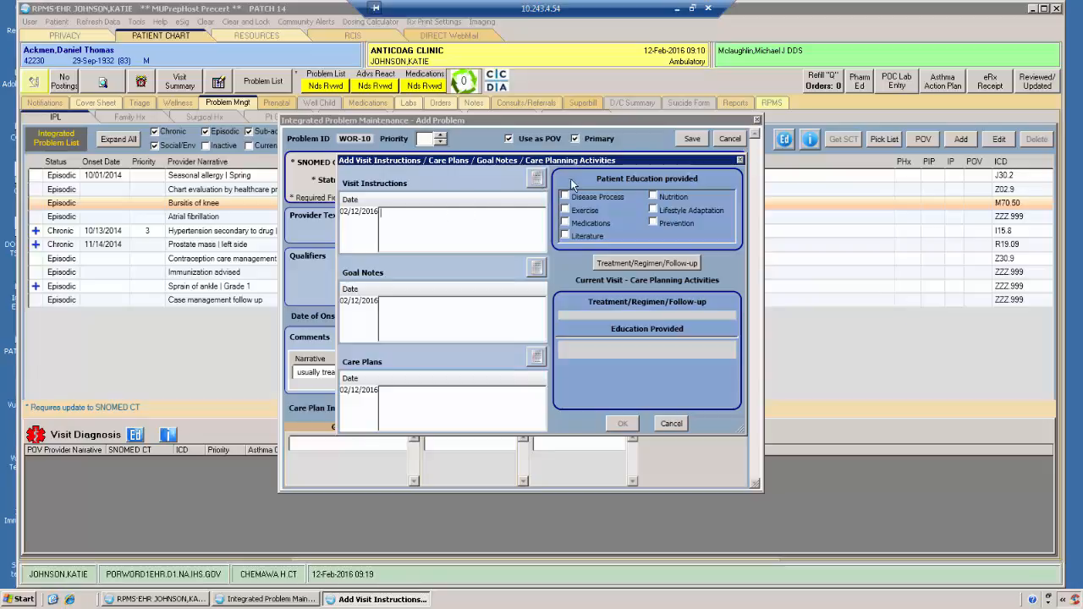
pyautogui.click(536, 181)
pyautogui.click(583, 199)
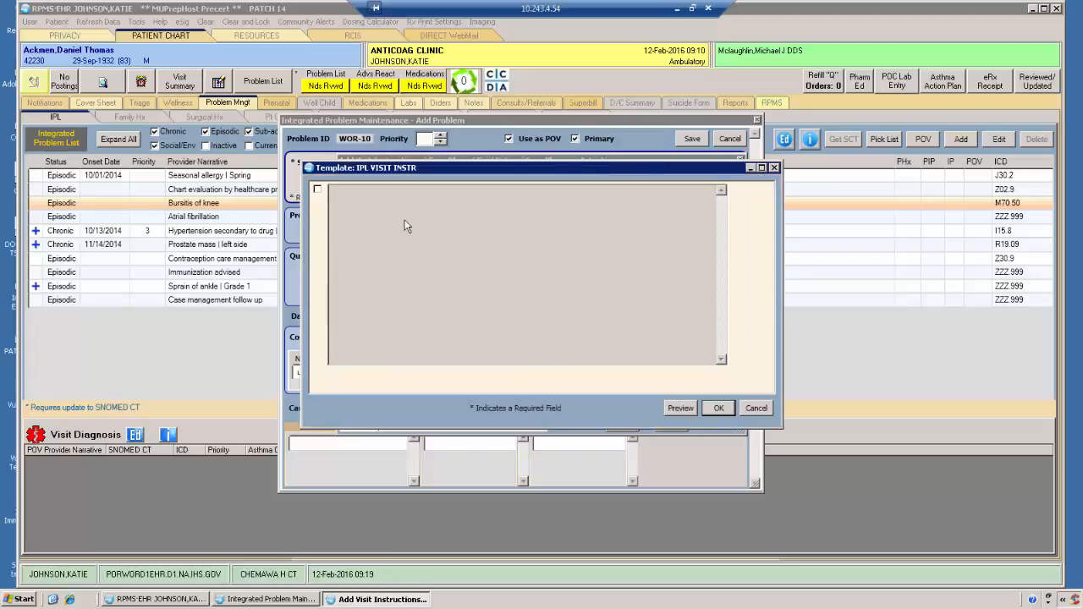
pyautogui.click(318, 192)
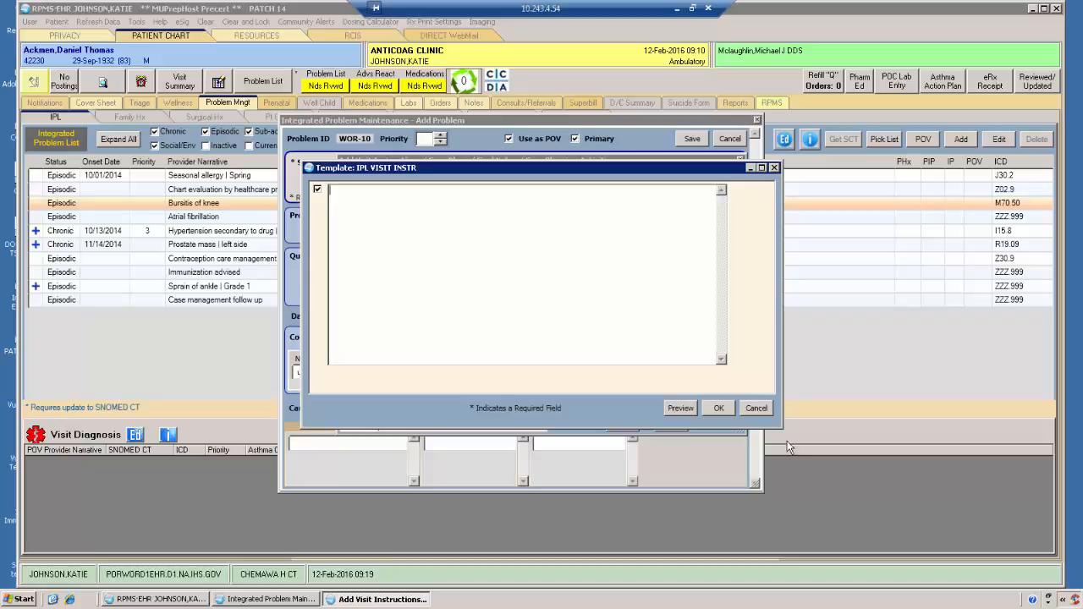
pyautogui.click(756, 408)
pyautogui.click(518, 331)
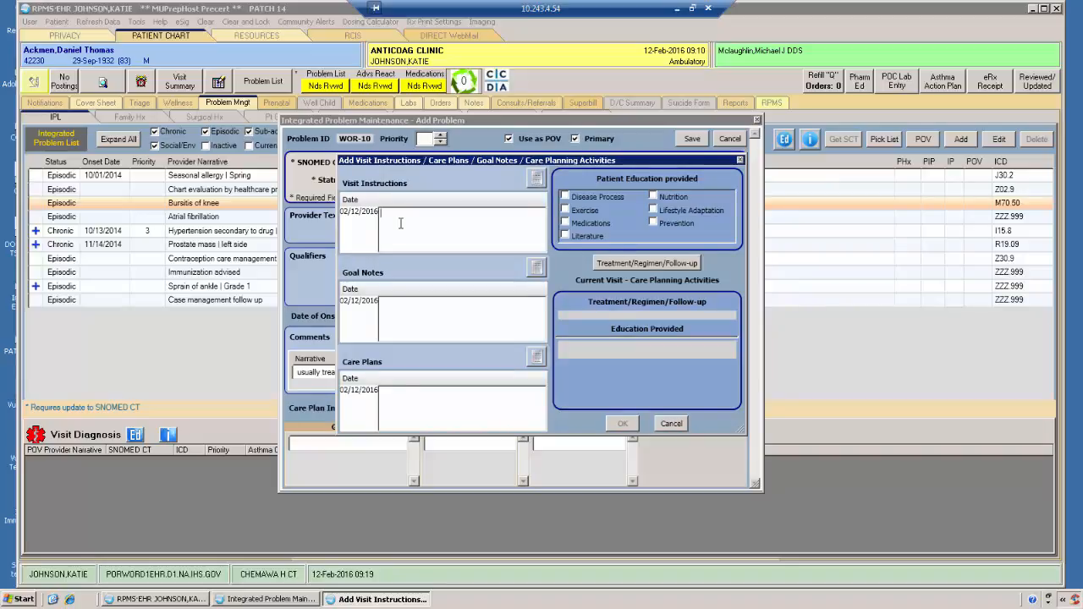
# Step: Enter the visit instruction "Try nasal saline washes" and the care plan "treat symptoms with saline washes and stay indoors during high pollen days"
pyautogui.write('Try nasal saline washes')
pyautogui.click(400, 325)
pyautogui.write('treat symptoms with saline ')
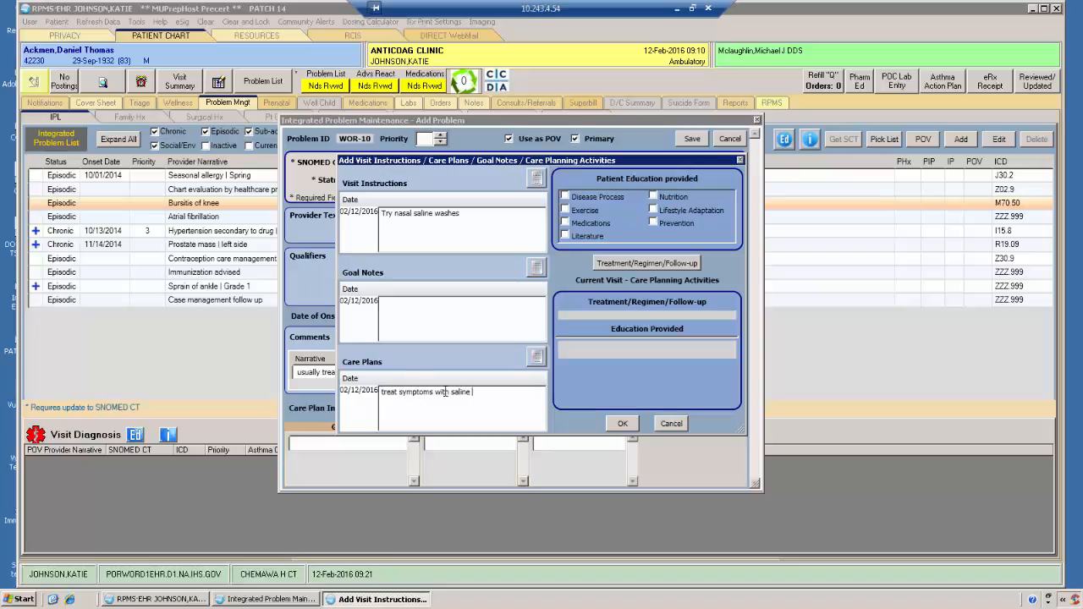
pyautogui.write('washes and stay indoor')
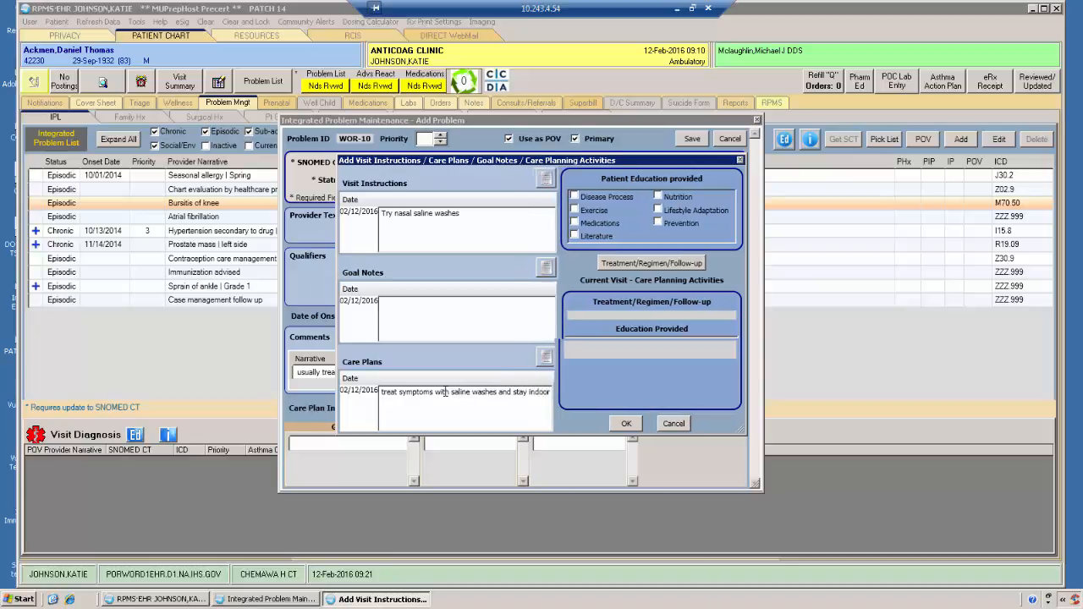
pyautogui.write('s durin')
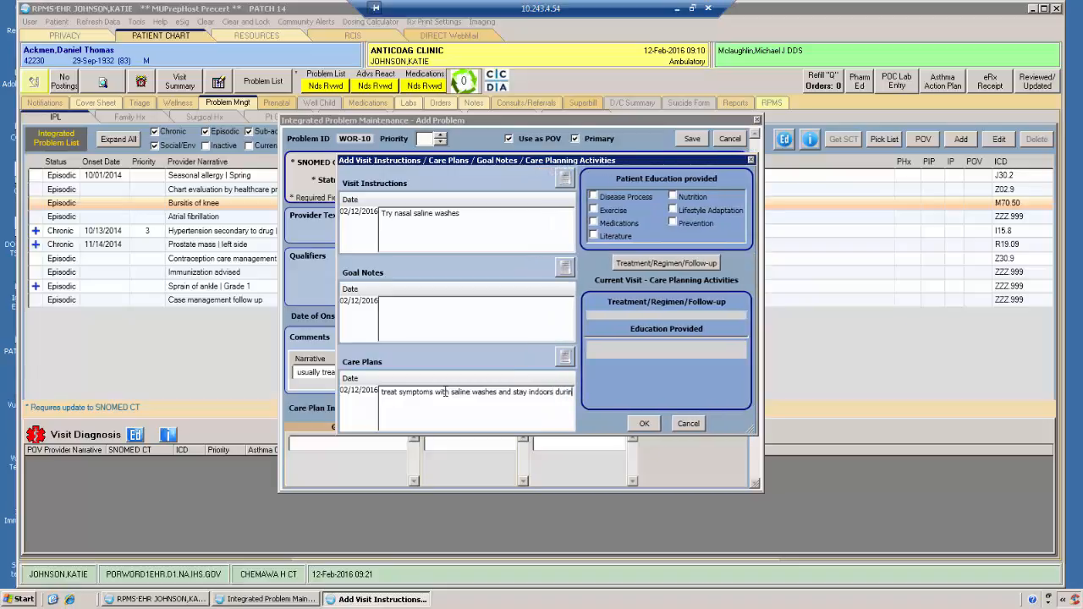
pyautogui.write('g high po')
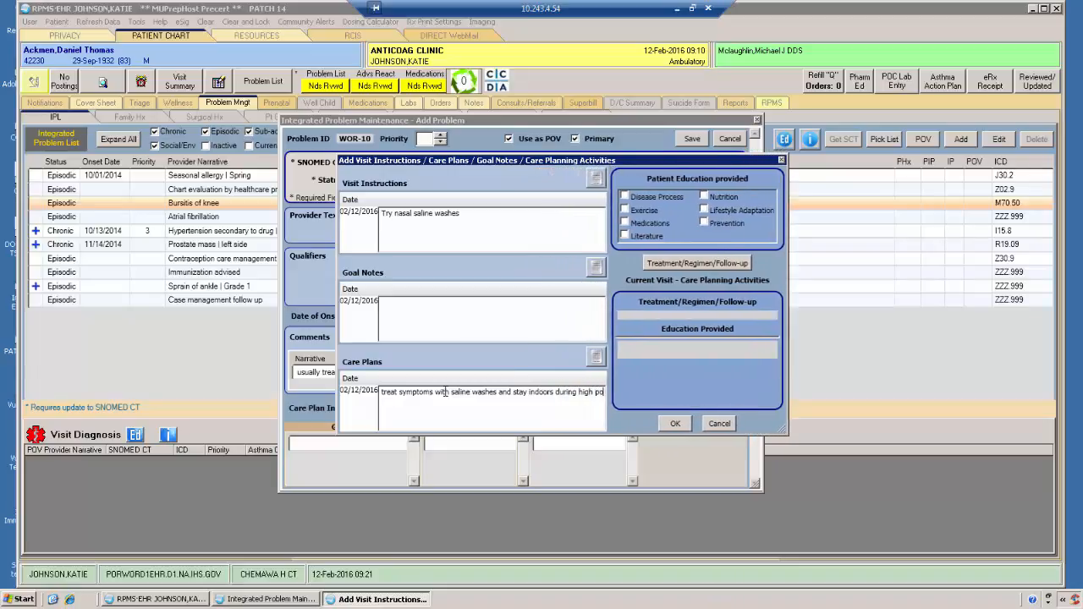
pyautogui.write('llen day')
pyautogui.write('s')
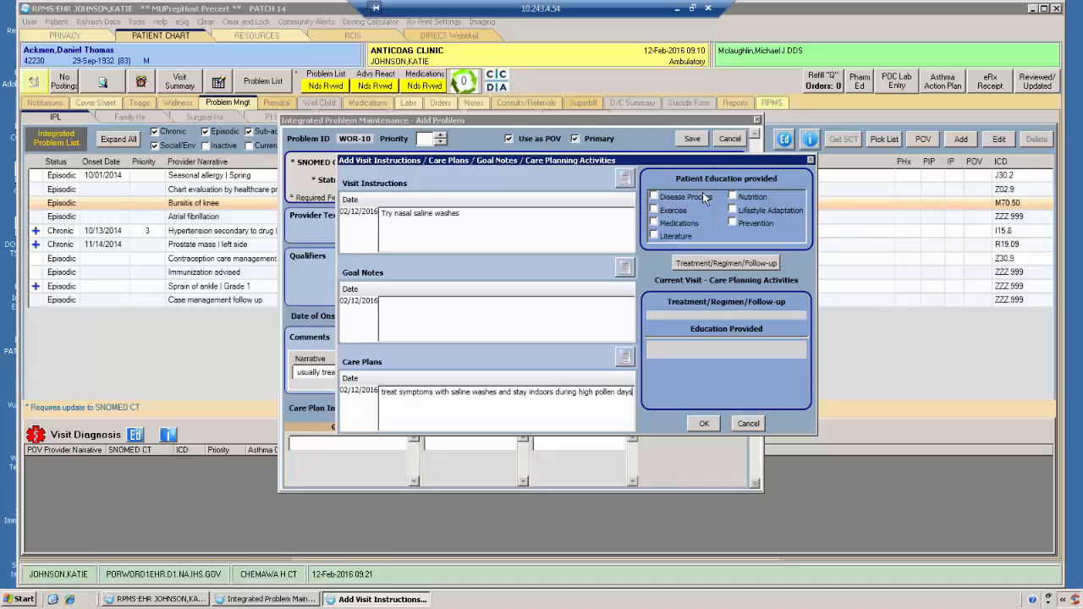
# Step: Record Literature and Medications as the patient education provided for the seasonal allergy
pyautogui.click(654, 235)
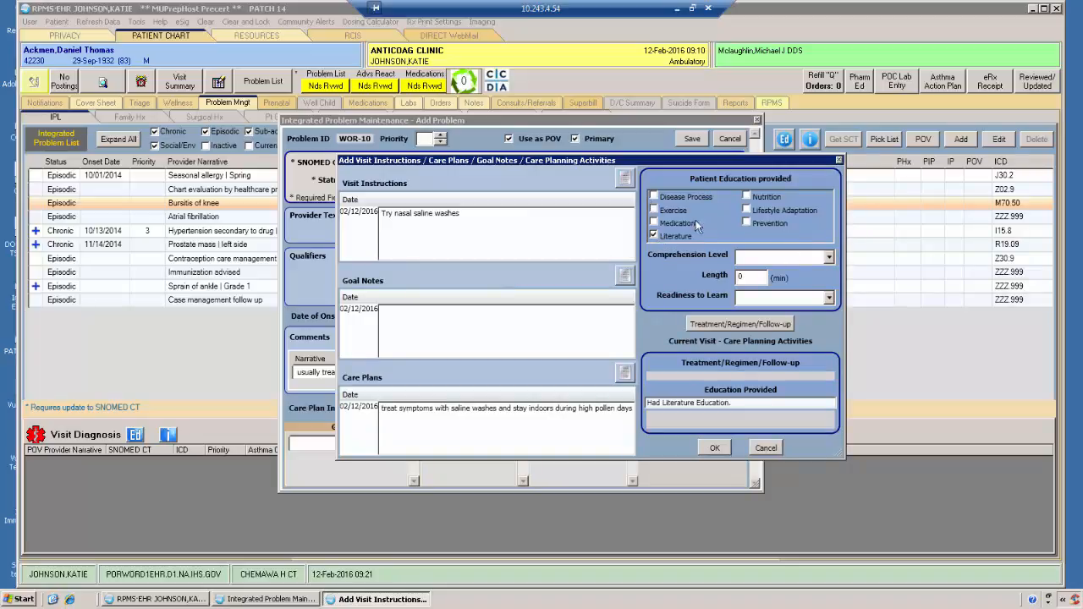
pyautogui.click(748, 196)
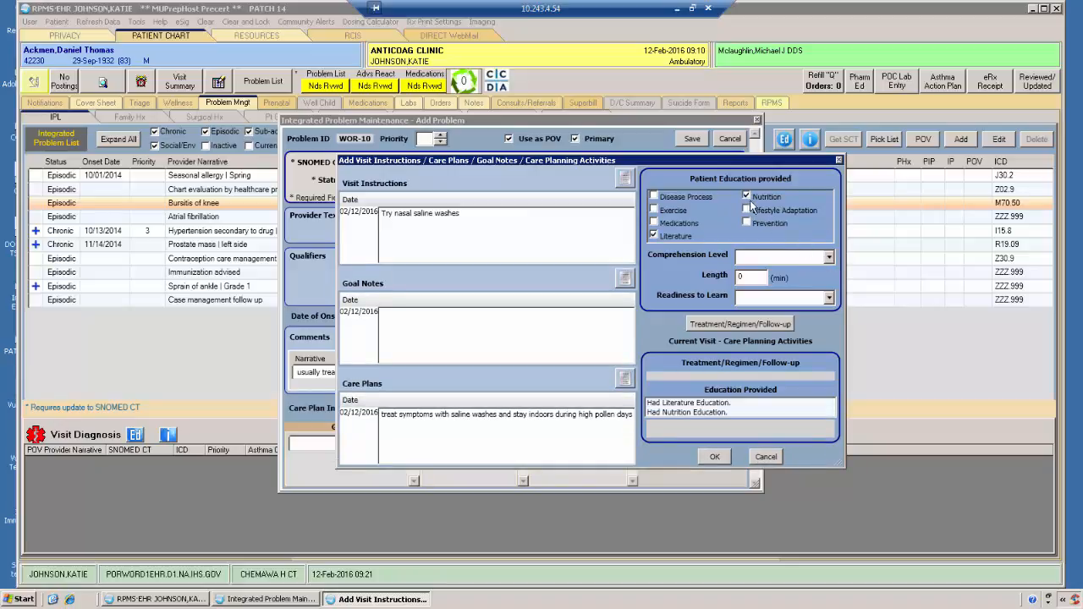
pyautogui.click(748, 198)
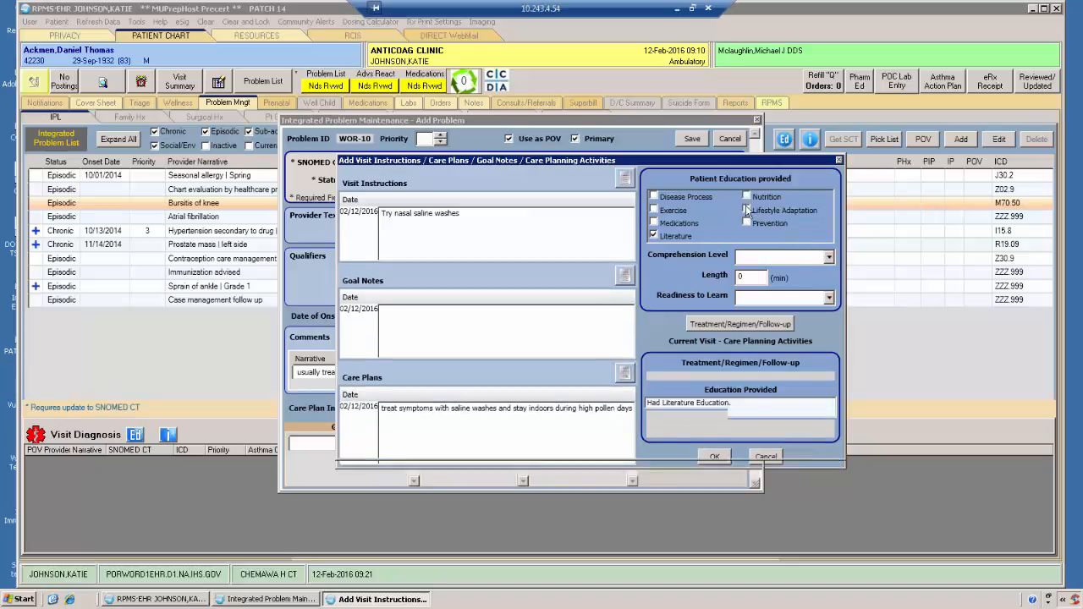
pyautogui.click(662, 224)
# Step: Set the education's comprehension level to GOOD and the readiness to learn to RECEPTIVE
pyautogui.click(829, 257)
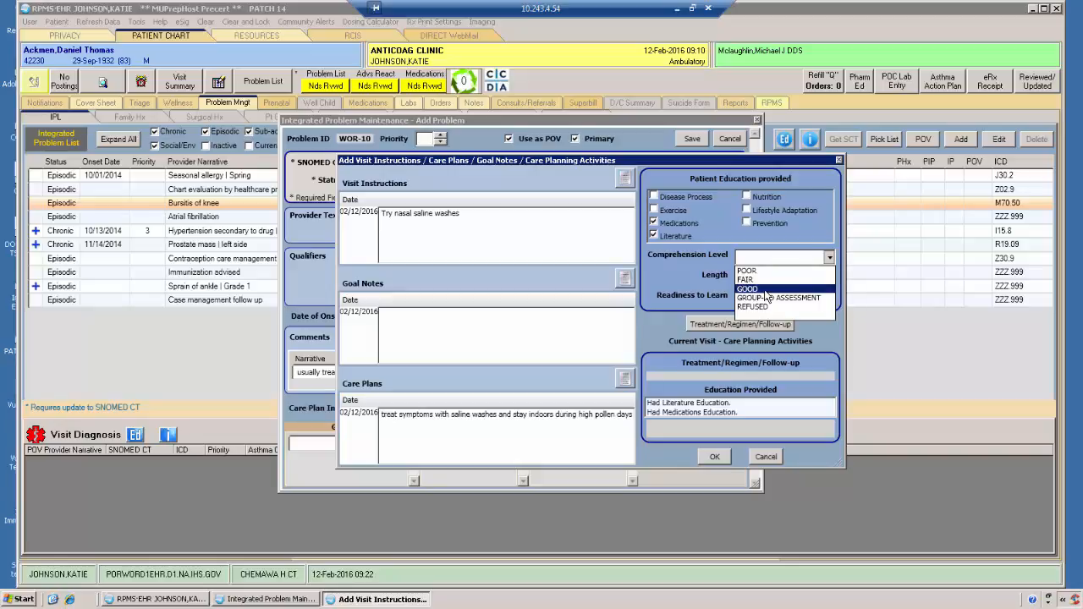
pyautogui.click(765, 289)
pyautogui.click(828, 298)
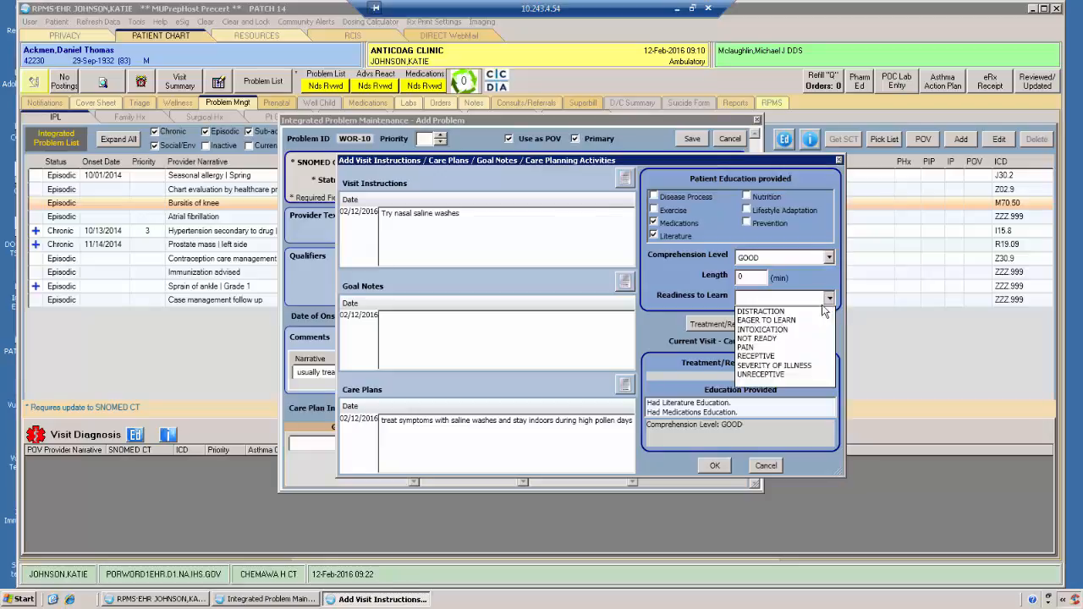
pyautogui.click(785, 356)
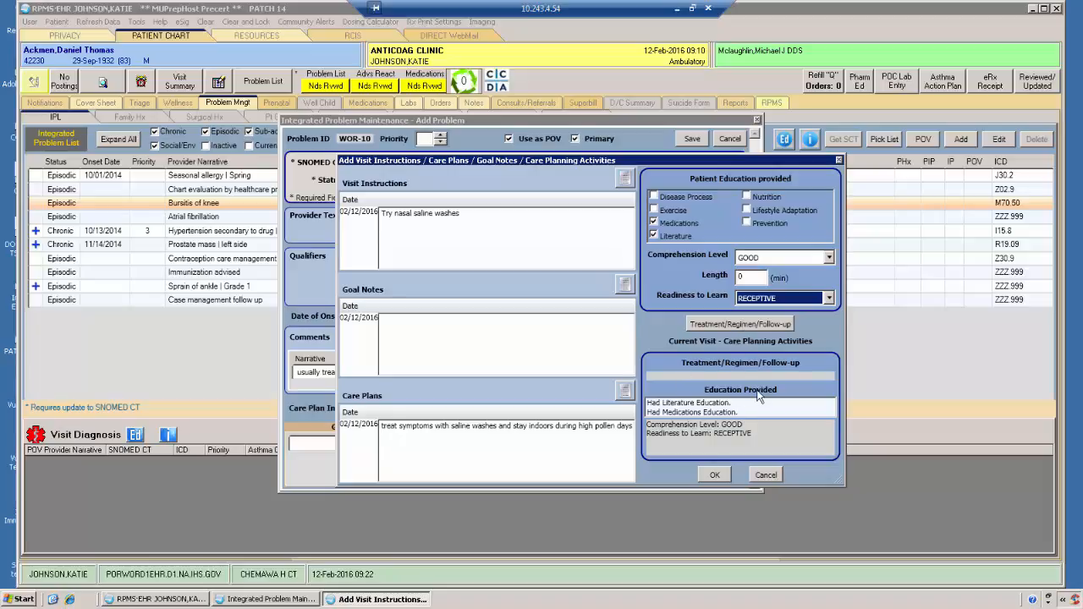
# Step: Look through the Asthma, Follow Up and Nursing treatment/regimen options and add Follow-up 6 months to the care planning activities
pyautogui.click(741, 324)
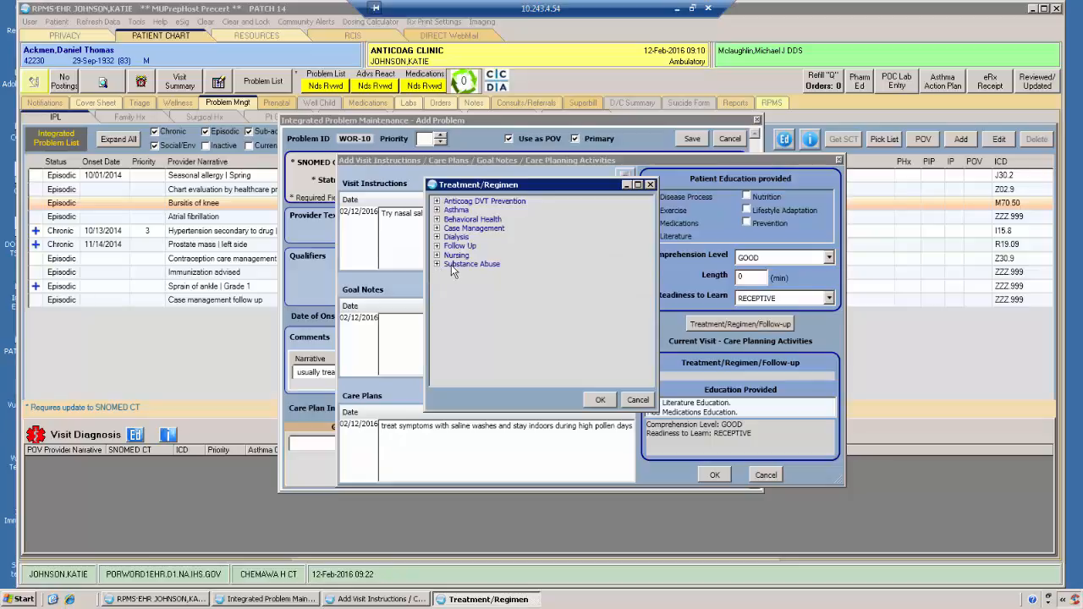
pyautogui.click(436, 209)
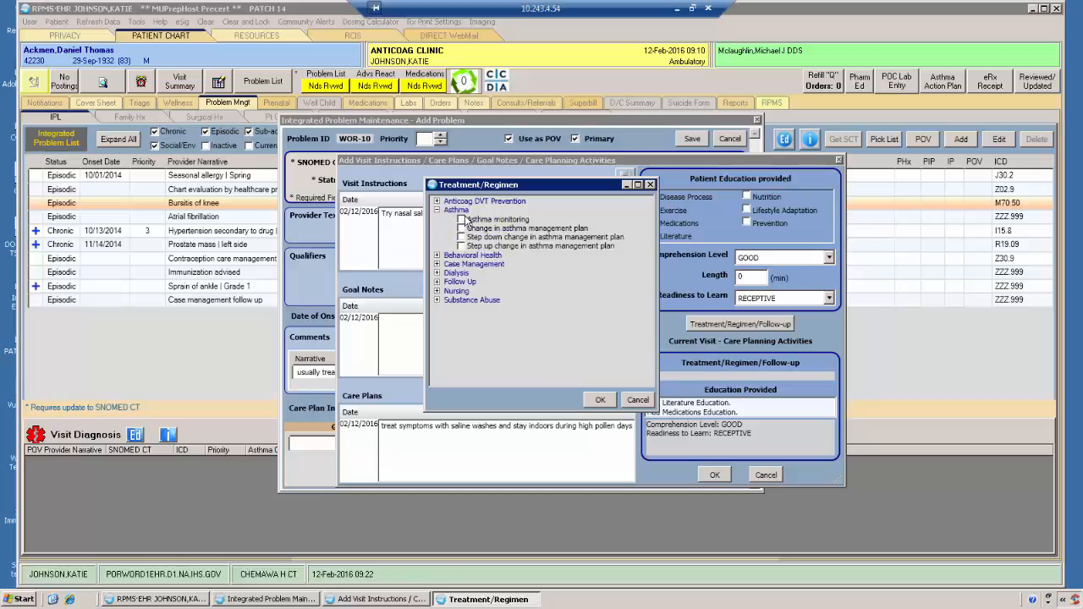
pyautogui.click(437, 210)
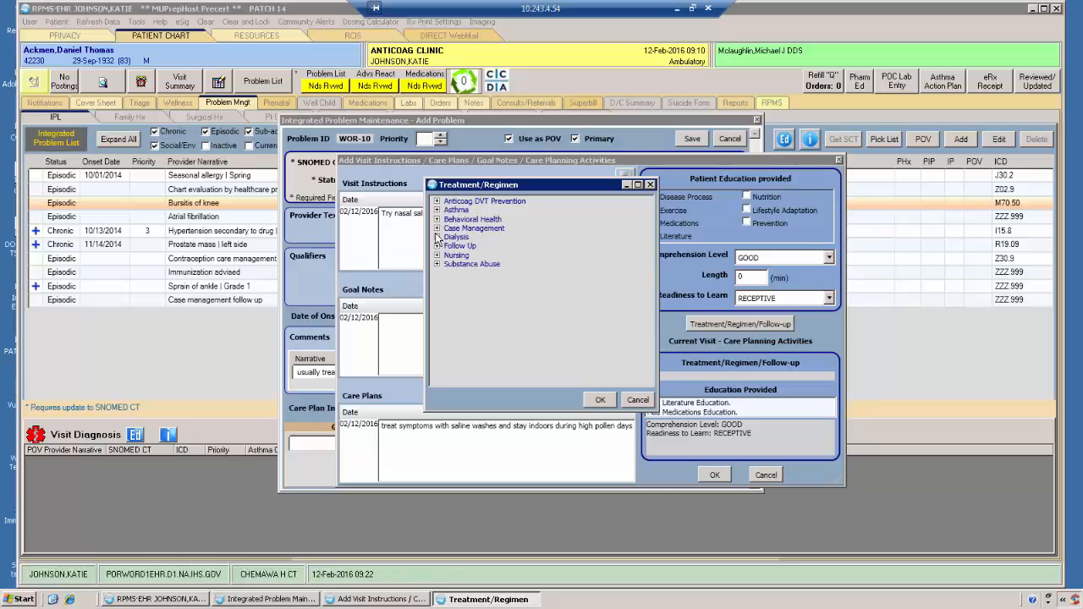
pyautogui.click(437, 246)
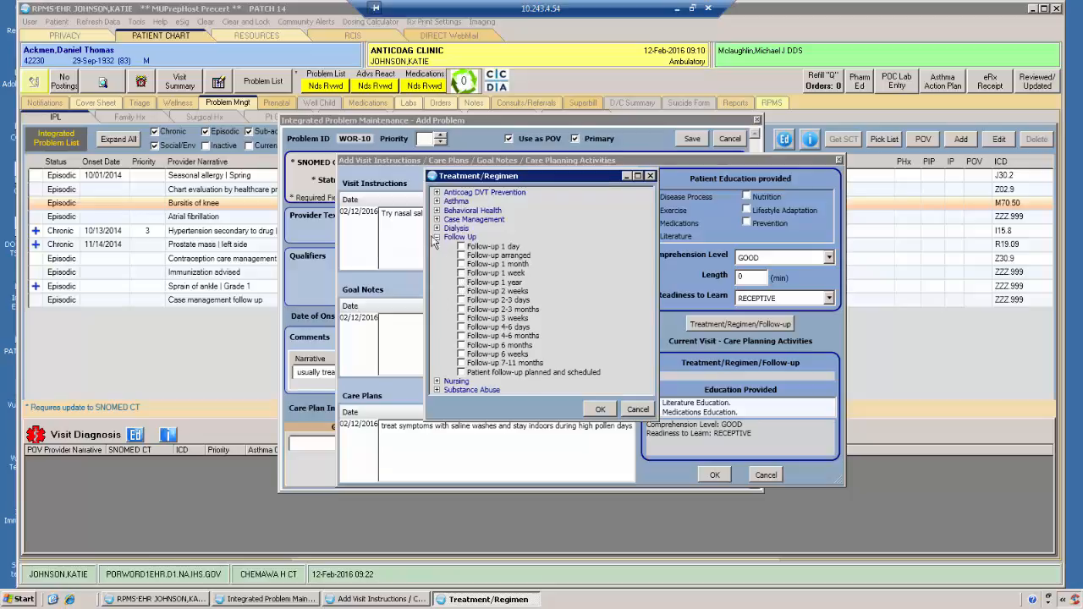
pyautogui.click(436, 237)
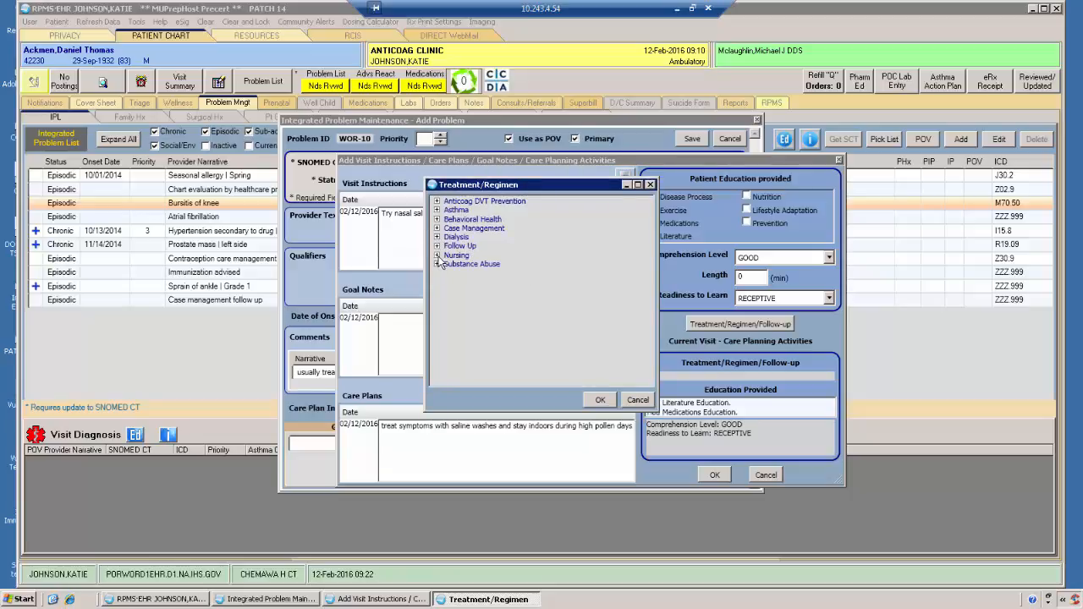
pyautogui.click(437, 255)
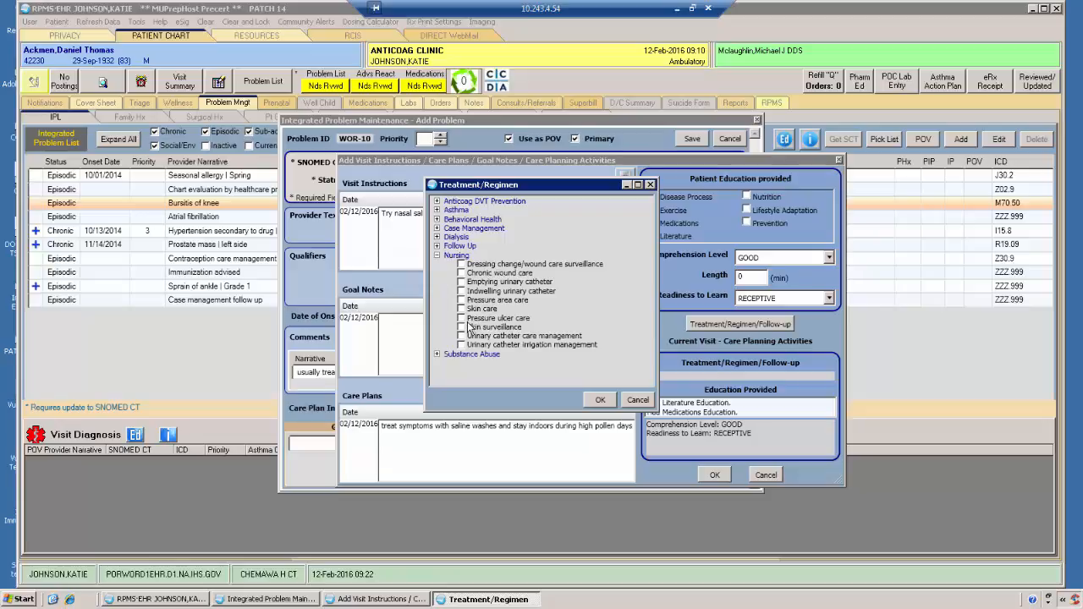
pyautogui.click(437, 256)
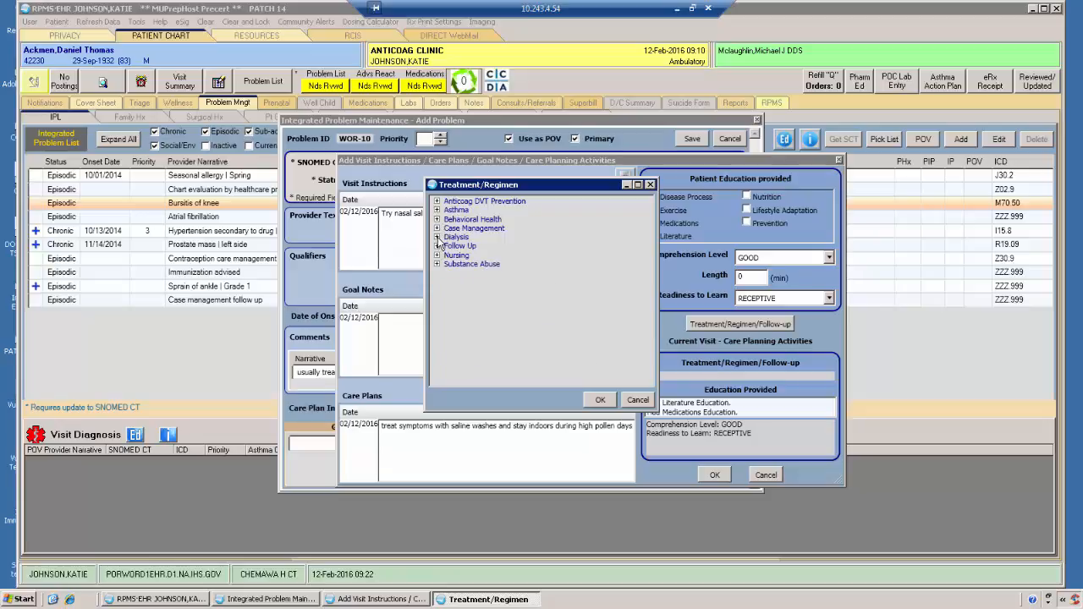
pyautogui.click(437, 246)
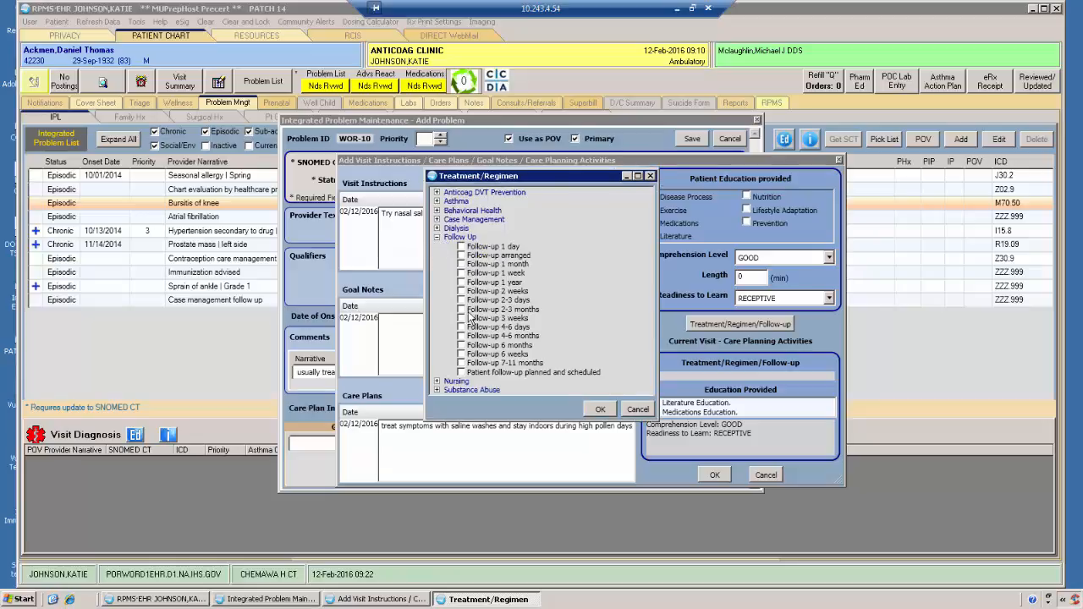
pyautogui.click(461, 345)
pyautogui.click(599, 410)
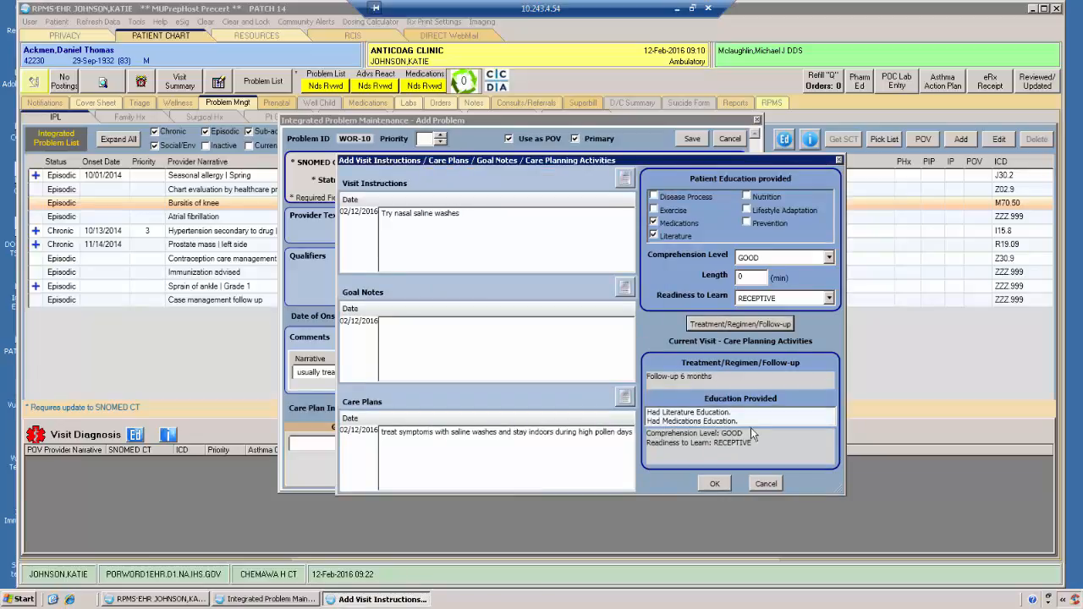
# Step: Save the care planning entries and sign the care plan and visit instruction with the electronic signature code
pyautogui.click(715, 484)
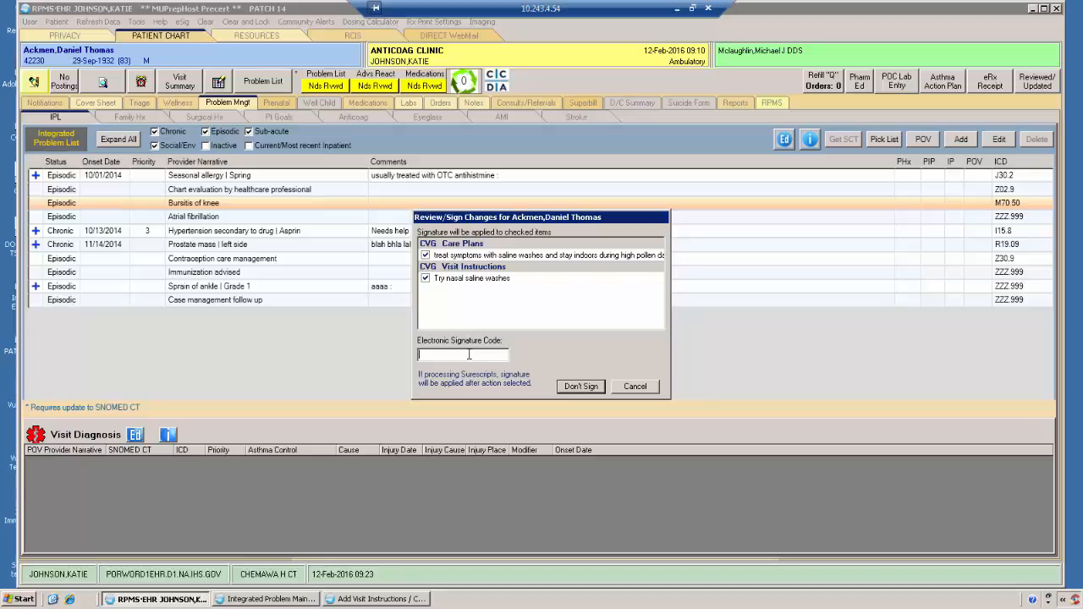
pyautogui.write('********')
pyautogui.press('Return')
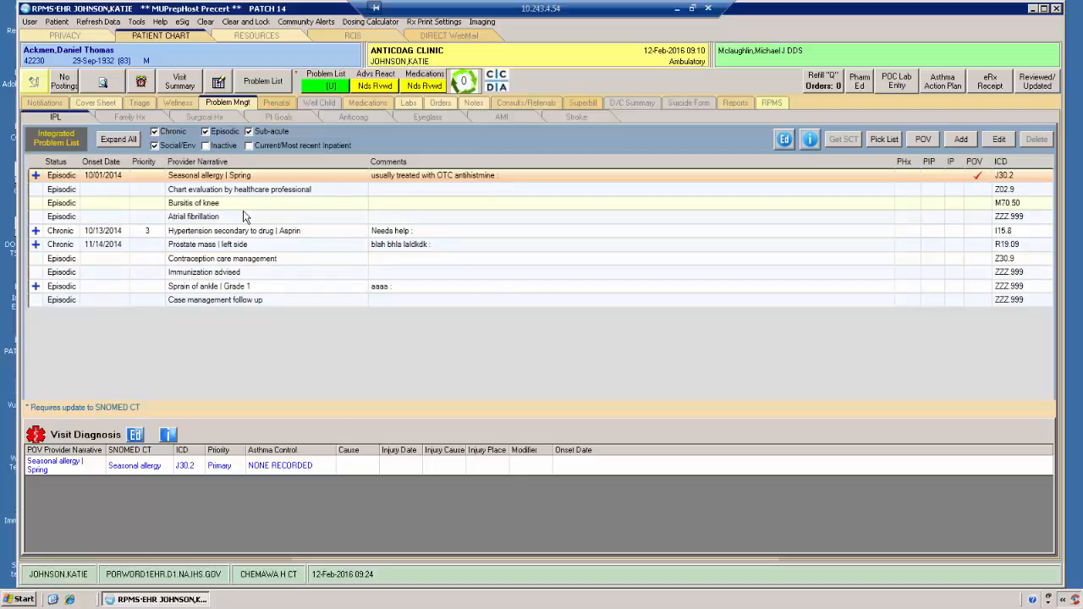
# Step: Review the latest and all active care plan information for the seasonal allergy and the hypertension secondary to drug problems
pyautogui.click(36, 176)
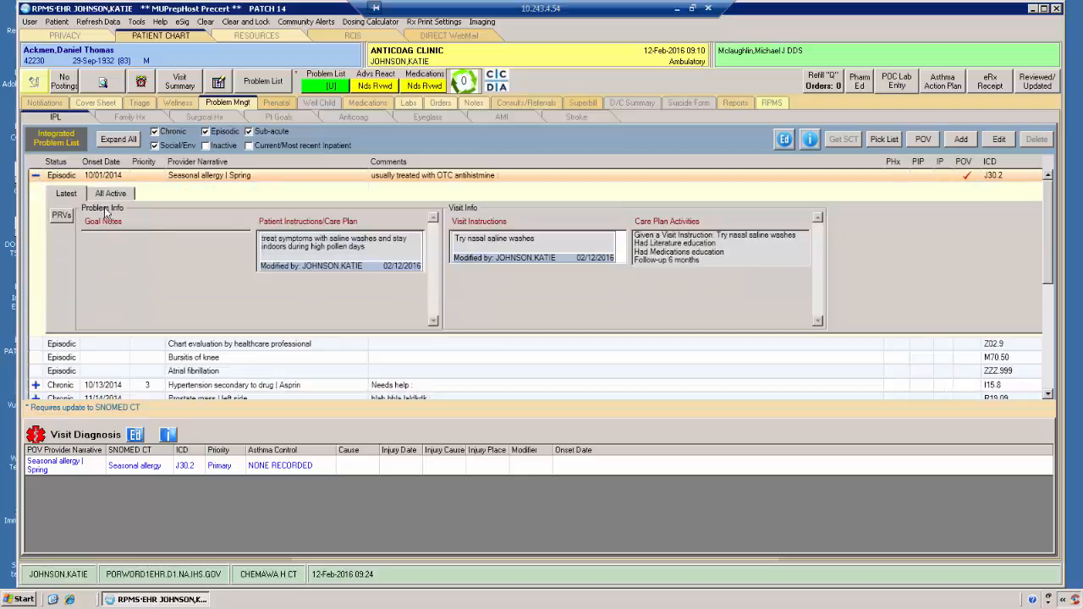
pyautogui.click(36, 175)
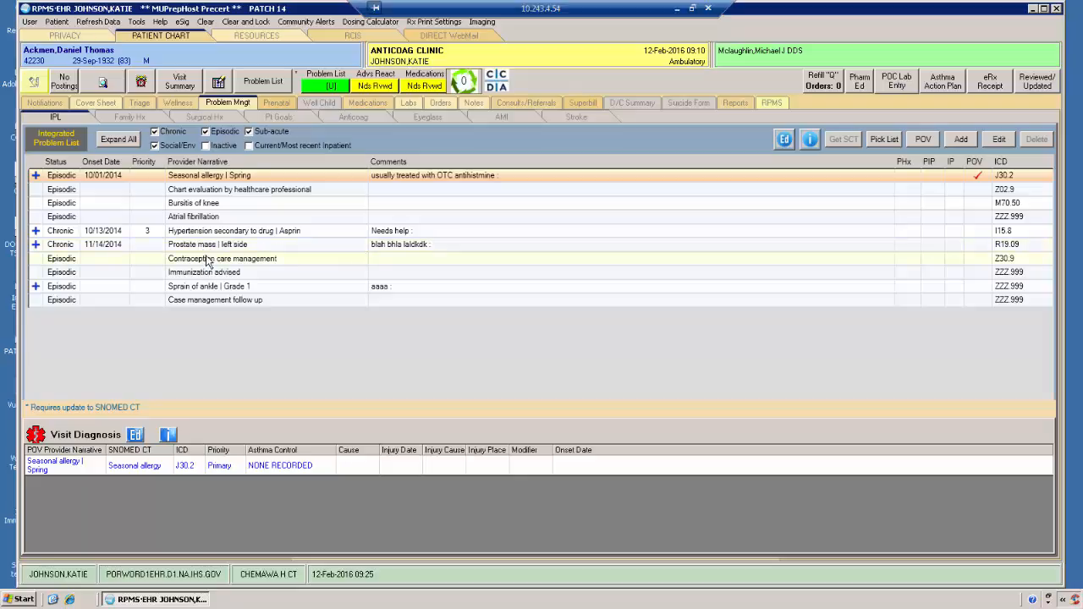
pyautogui.click(37, 234)
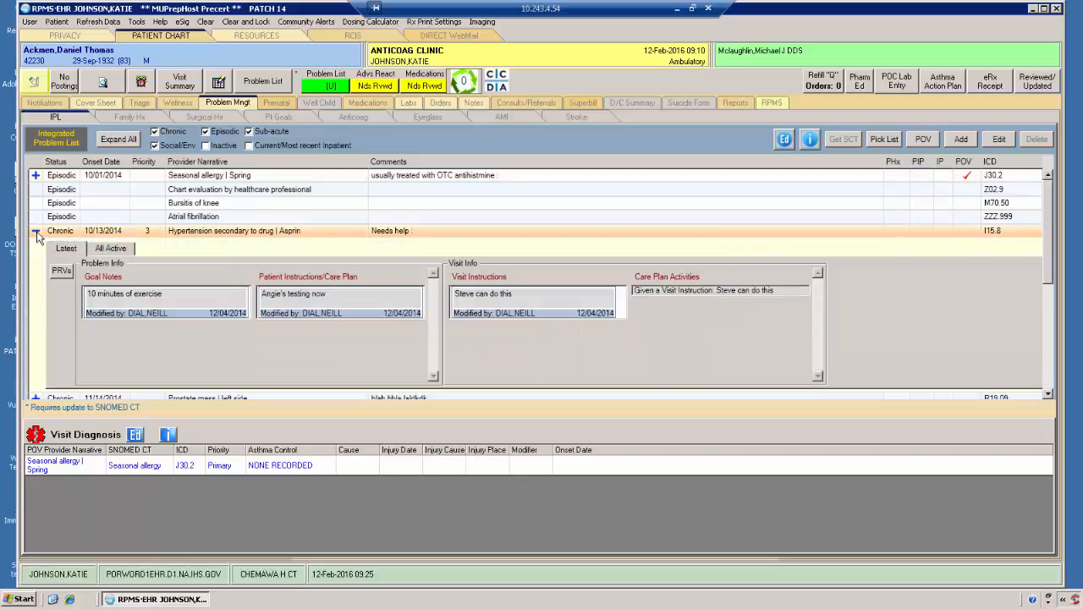
pyautogui.click(36, 235)
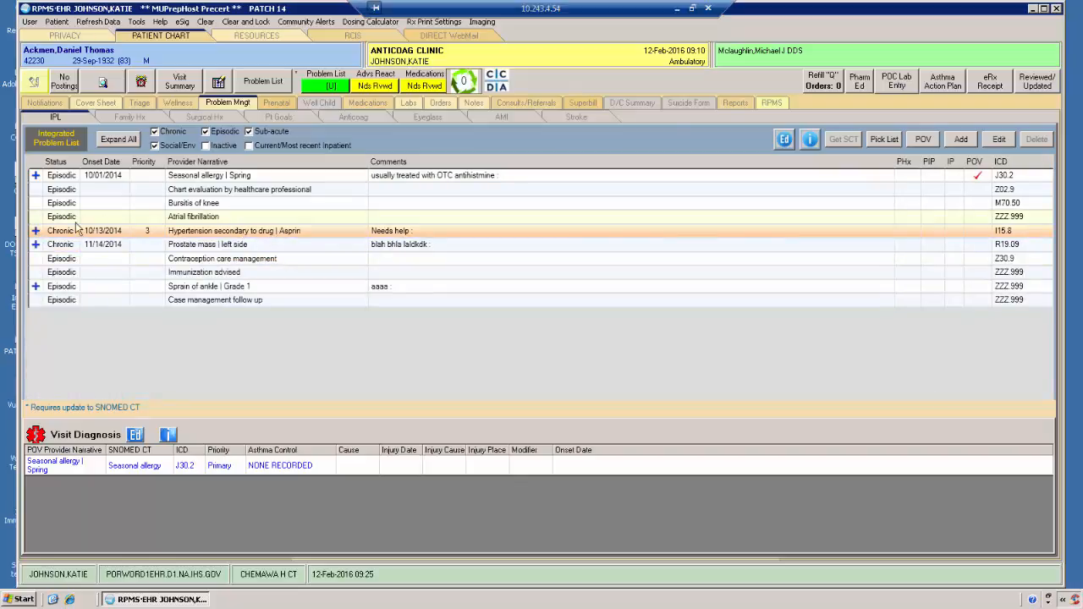
pyautogui.click(36, 231)
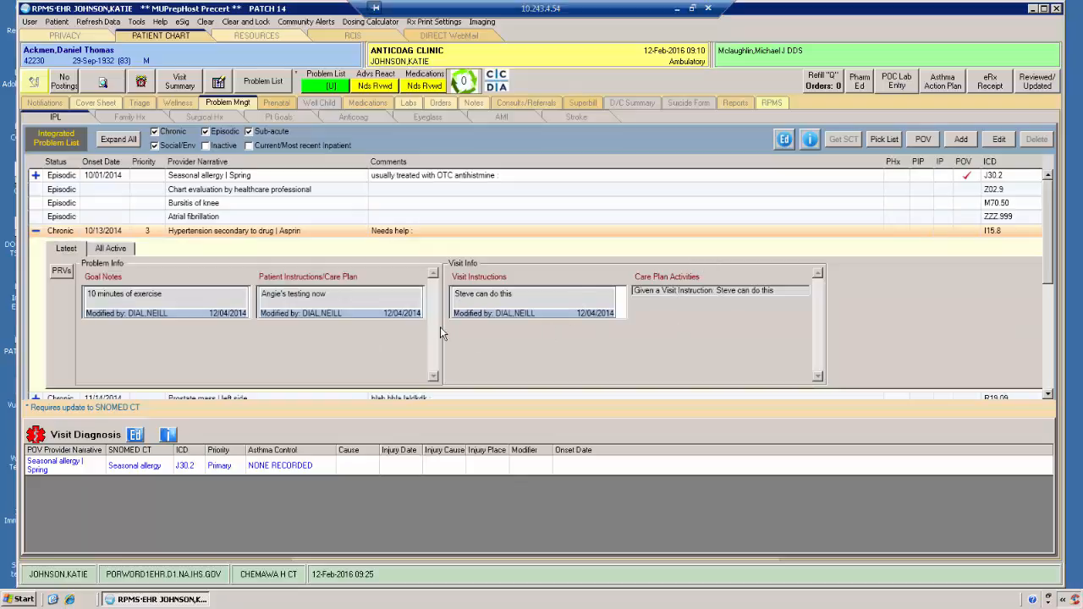
pyautogui.click(100, 253)
pyautogui.click(66, 250)
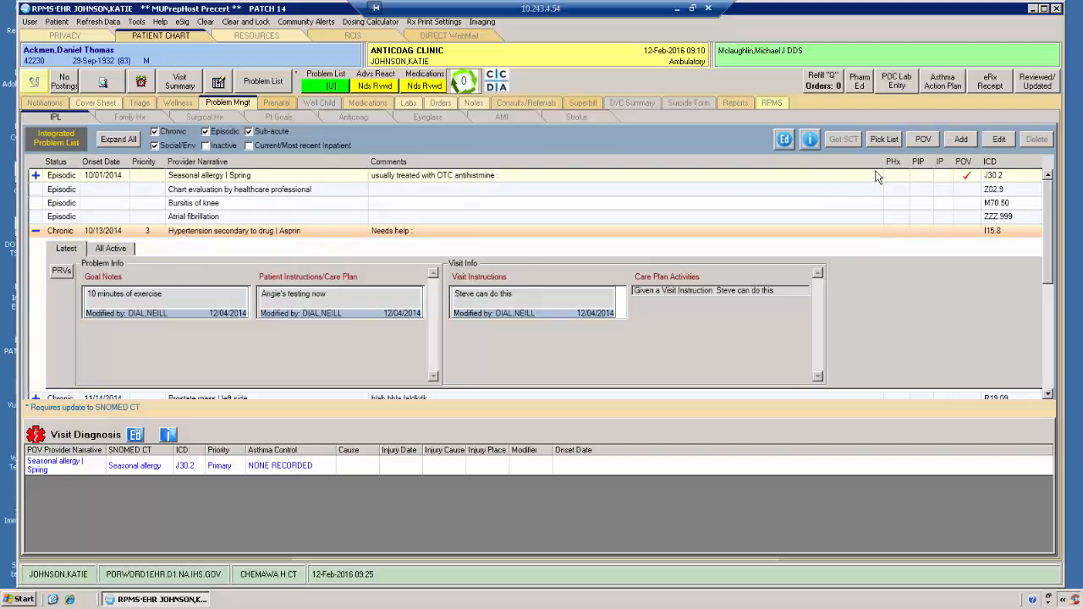
# Step: Edit the hypertension secondary to drug problem, marking it for use as POV and adding the comment "Has been exercising"
pyautogui.click(1000, 141)
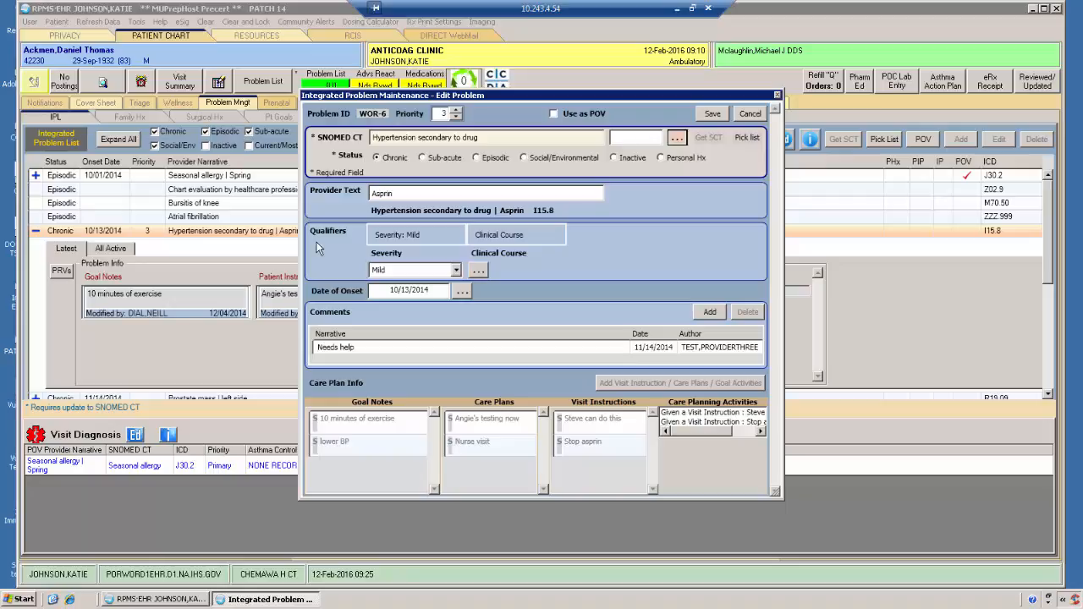
pyautogui.click(556, 113)
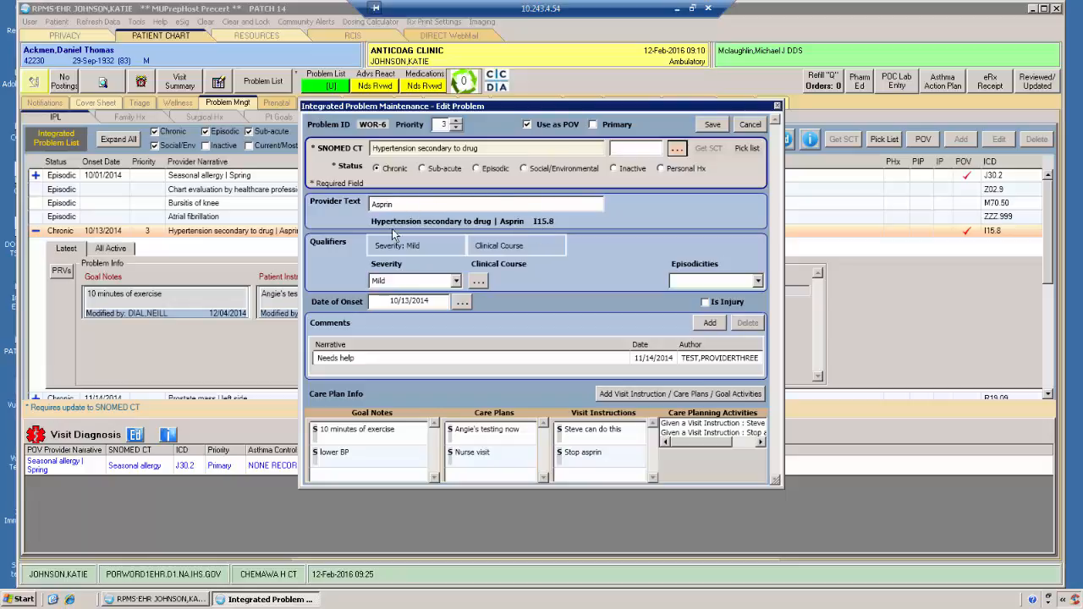
pyautogui.click(709, 323)
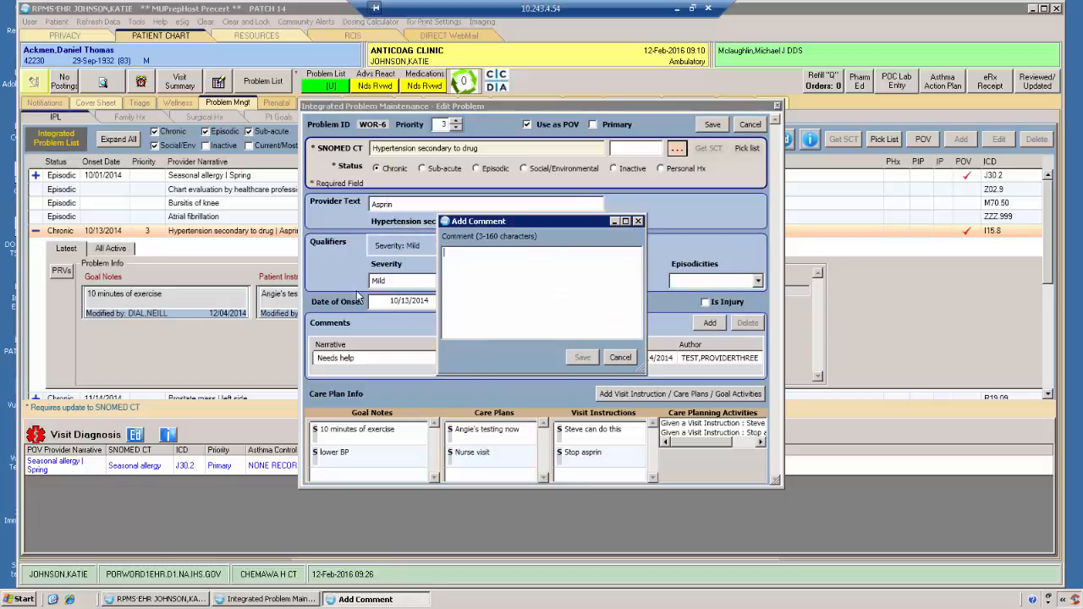
pyautogui.write('Has been exer')
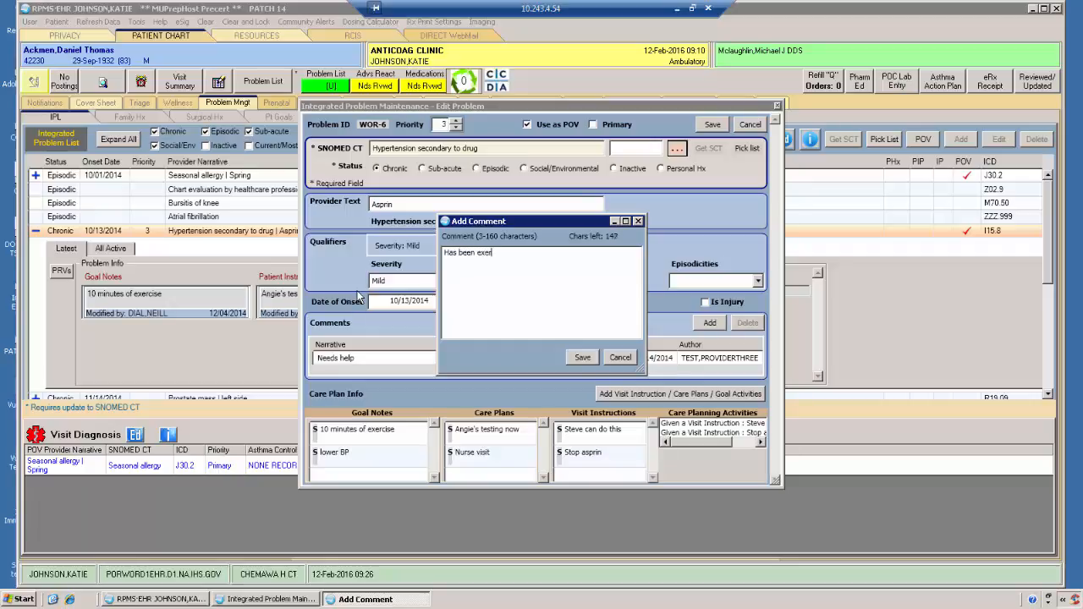
pyautogui.write('cising')
pyautogui.click(584, 357)
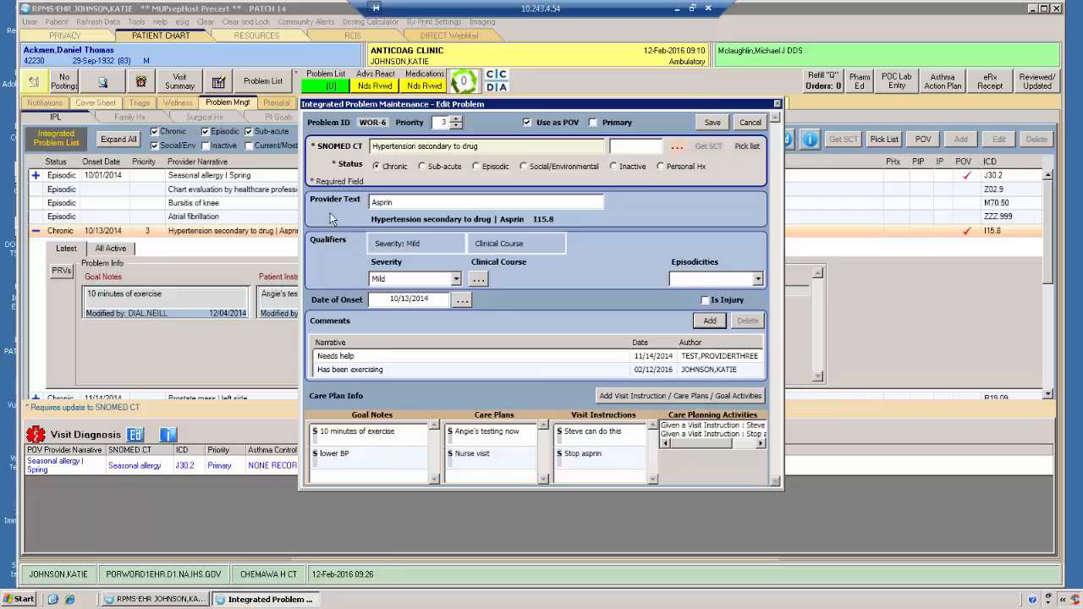
# Step: Set the hypertension problem's provider text to "Asprin and Acetaminophen" and save the edited problem
pyautogui.doubleClick(389, 203)
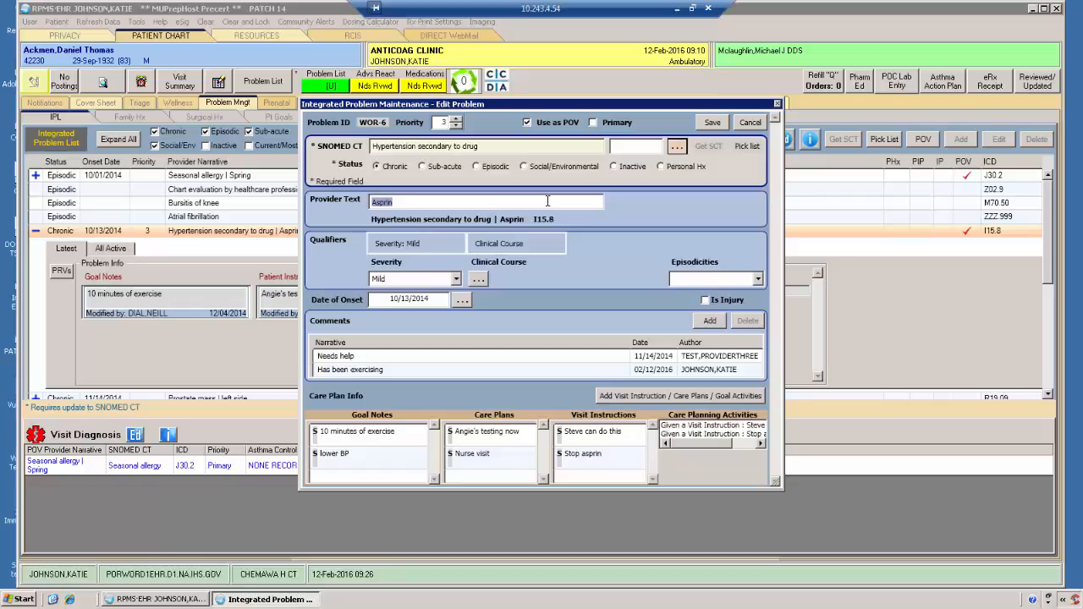
pyautogui.click(404, 201)
pyautogui.write('-')
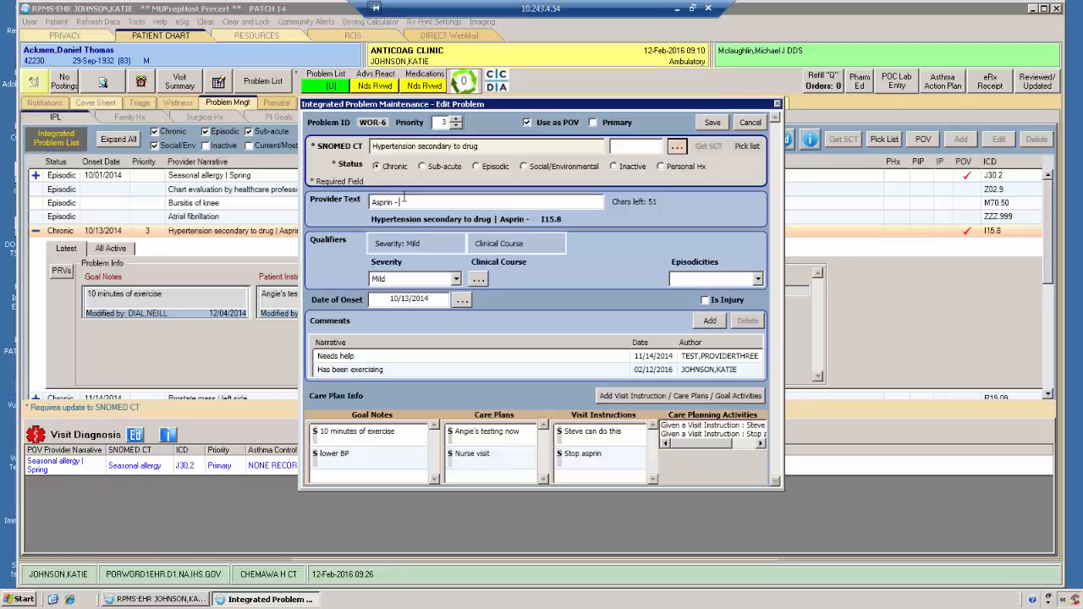
pyautogui.press('BackSpace')
pyautogui.press('BackSpace')
pyautogui.write('and Acetaminophen')
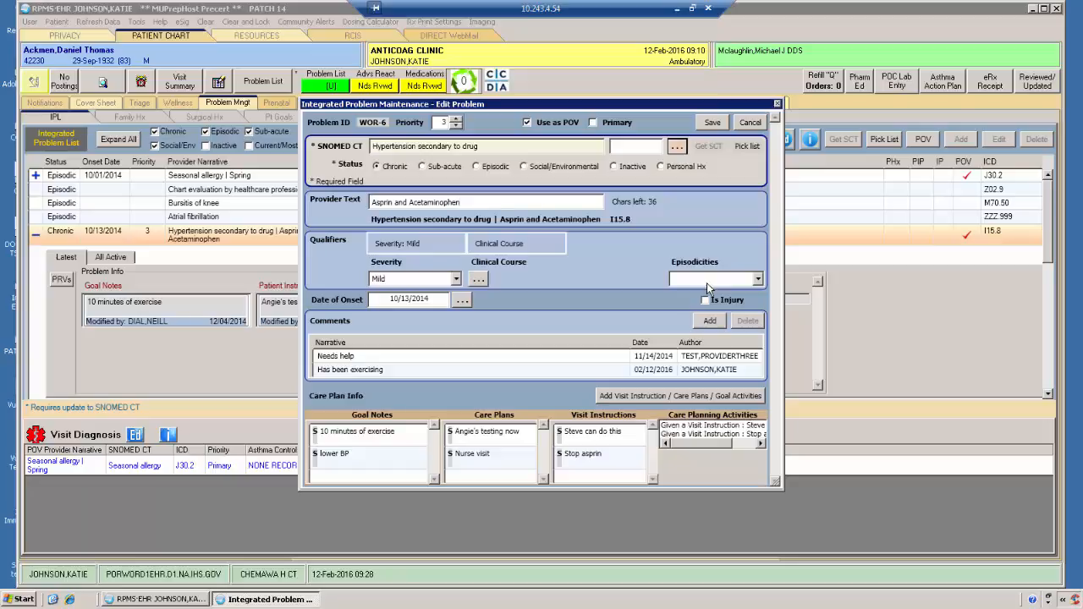
pyautogui.click(710, 123)
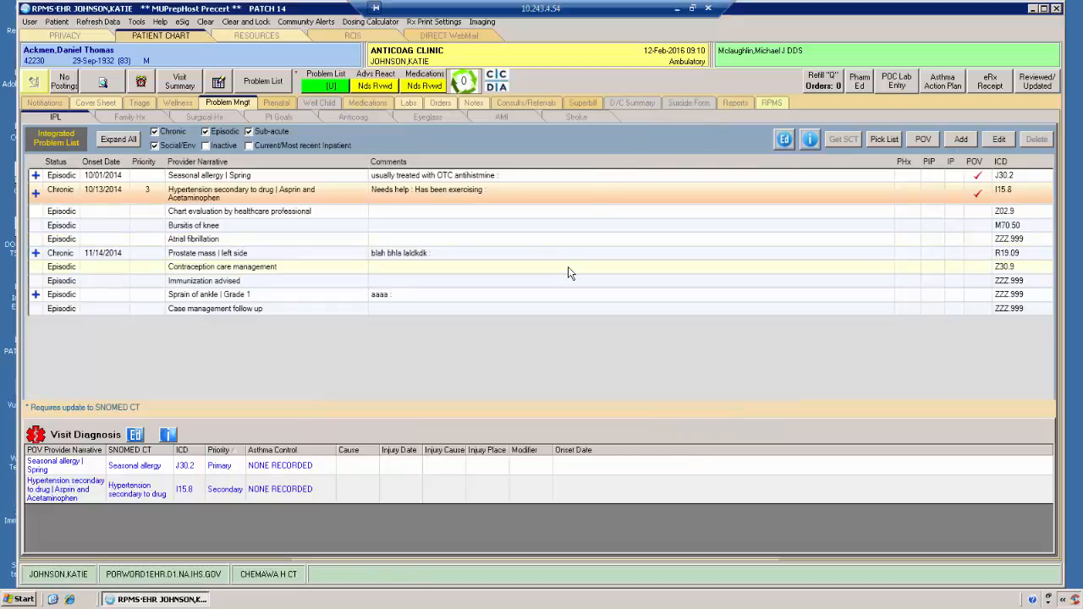
# Step: Examine the hypertension problem's full details, from its edit history through visit instructions, treatment/regimens and education, and close them
pyautogui.doubleClick(284, 203)
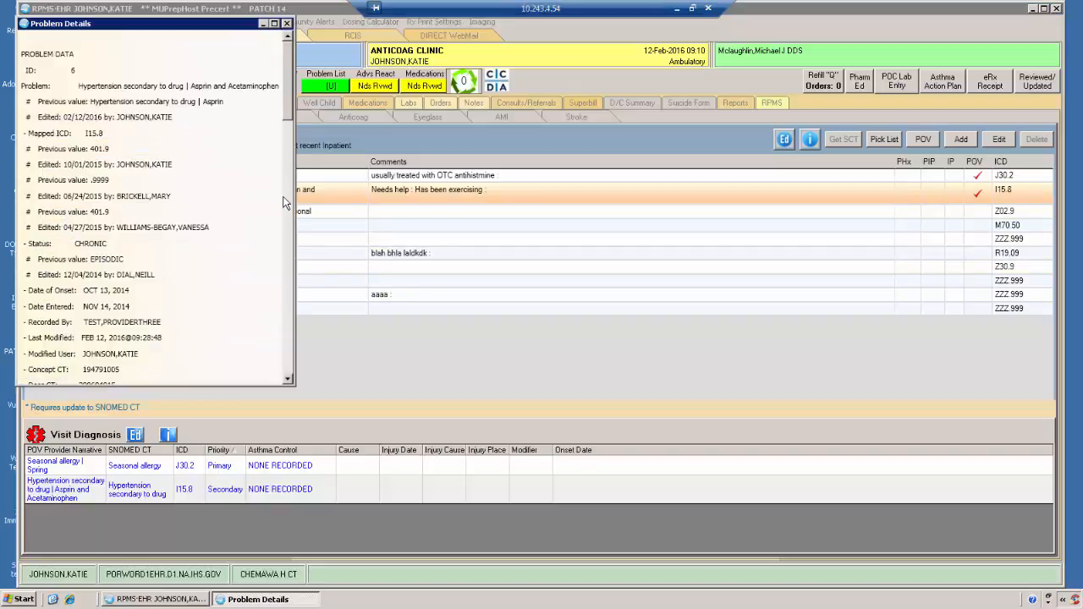
pyautogui.click(288, 380)
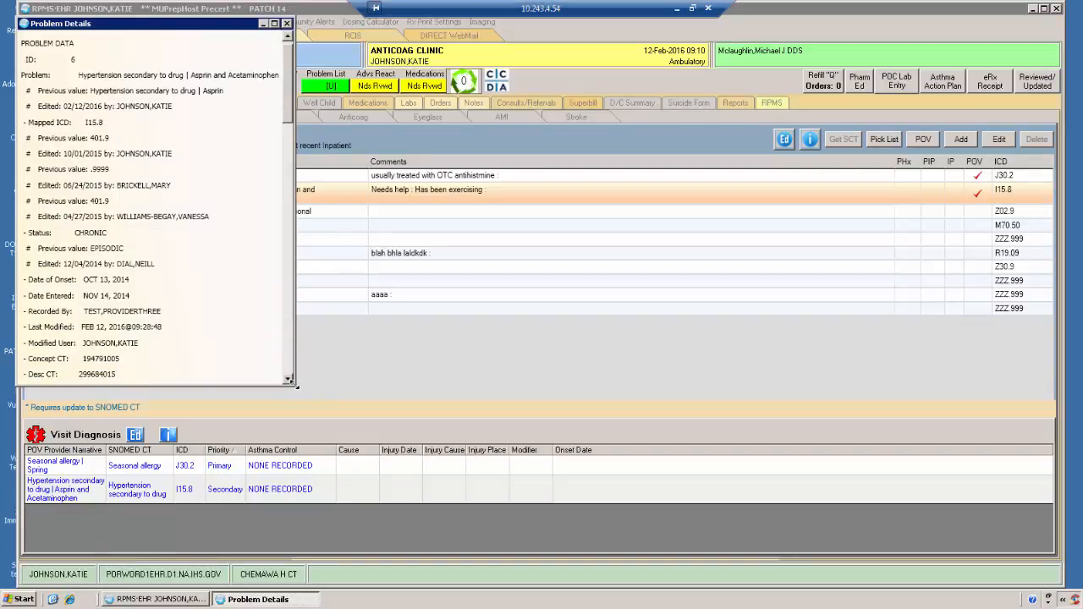
pyautogui.moveTo(295, 385); pyautogui.dragTo(454, 467)
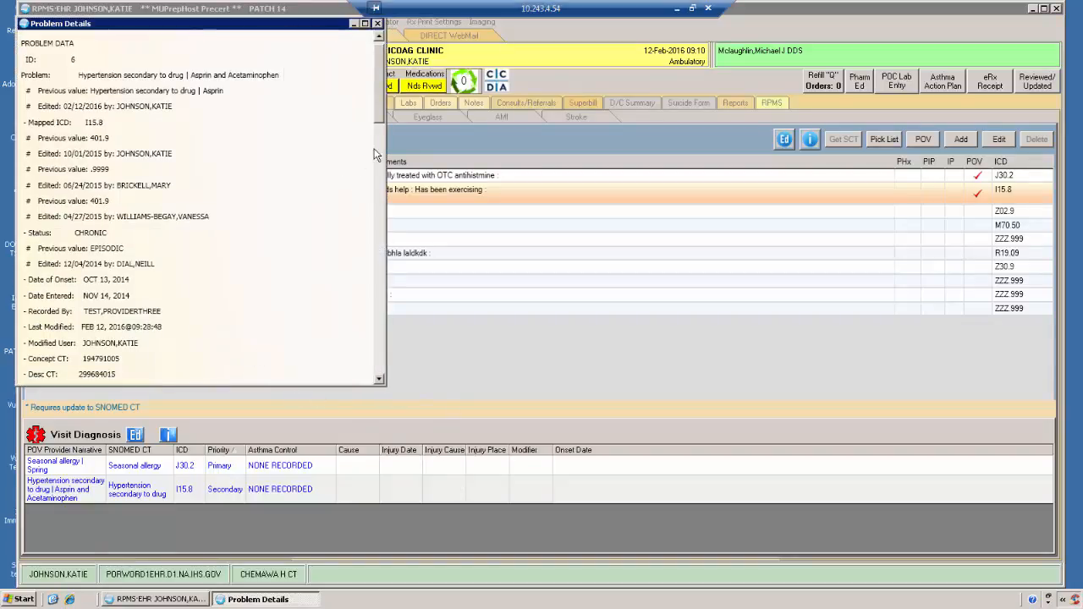
pyautogui.moveTo(378, 114); pyautogui.dragTo(377, 105)
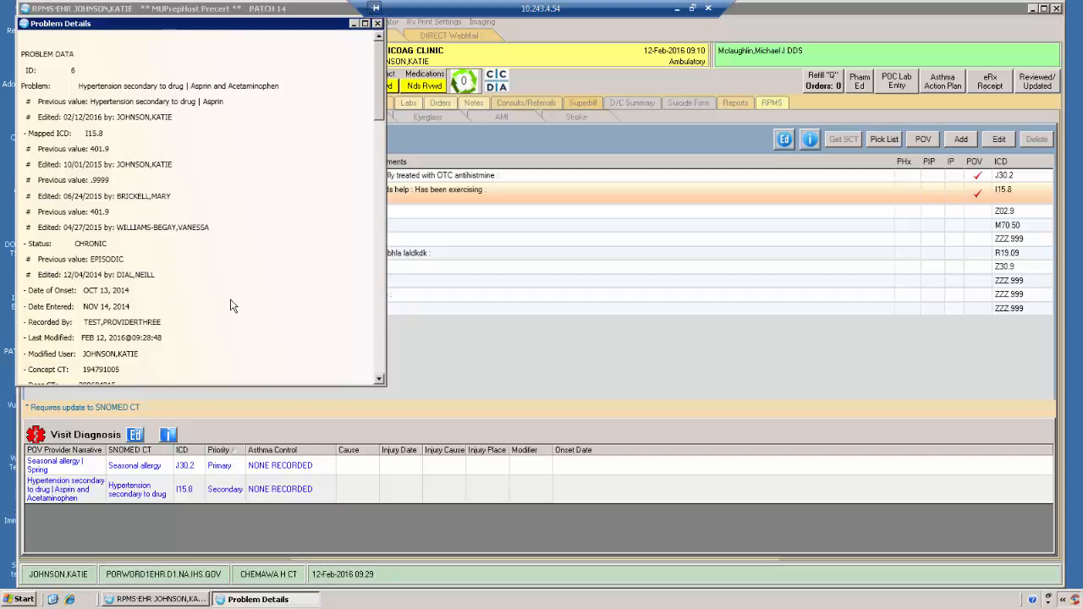
pyautogui.scroll(-2, 233, 304)
pyautogui.scroll(2, 186, 256)
pyautogui.scroll(-1, 263, 291)
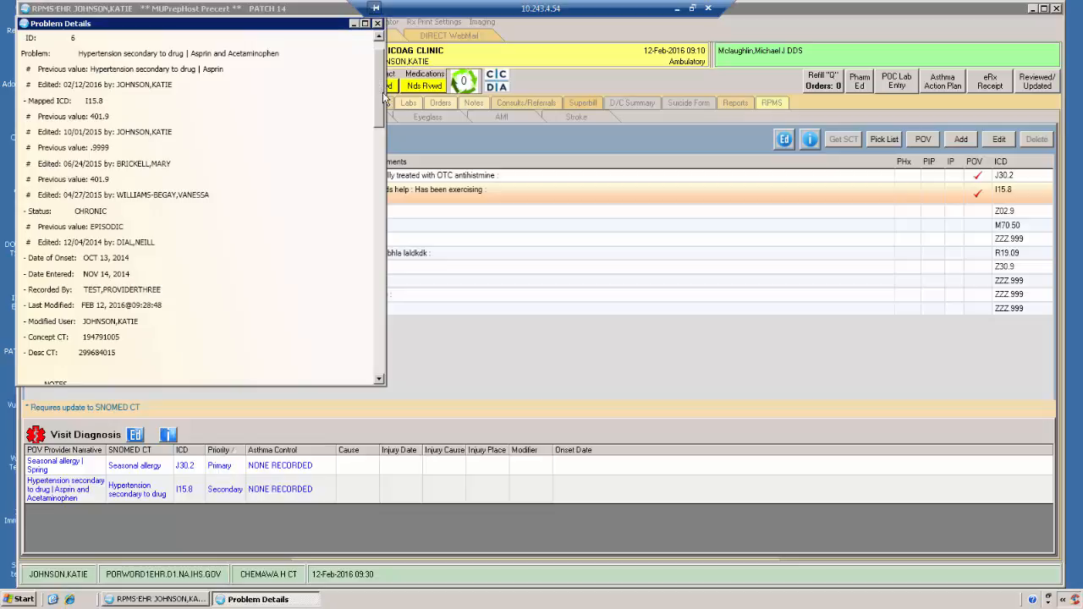
pyautogui.moveTo(384, 99); pyautogui.dragTo(393, 360)
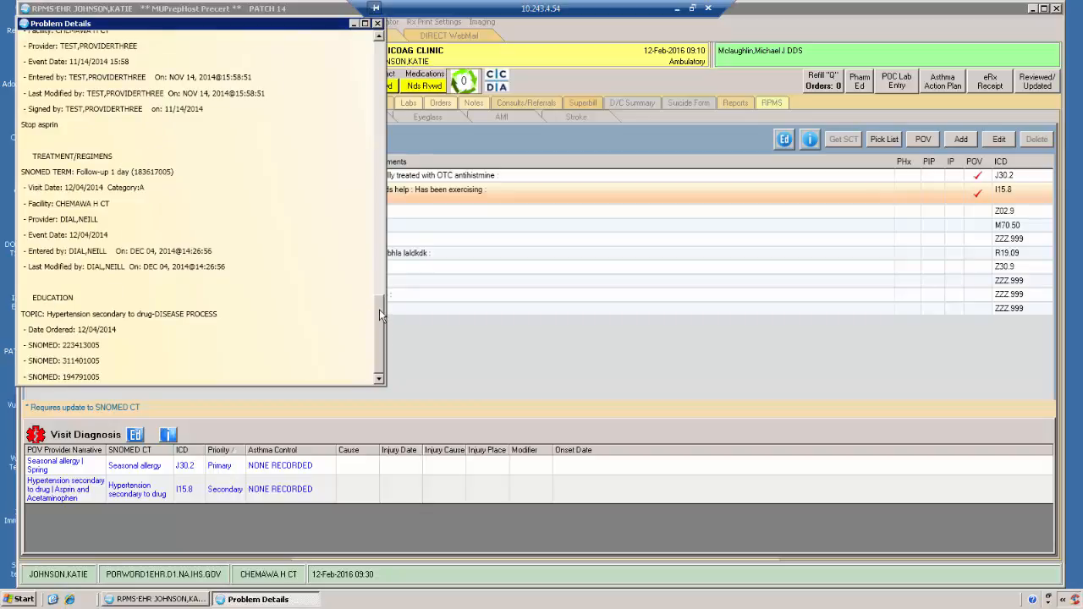
pyautogui.moveTo(379, 313); pyautogui.dragTo(392, 38)
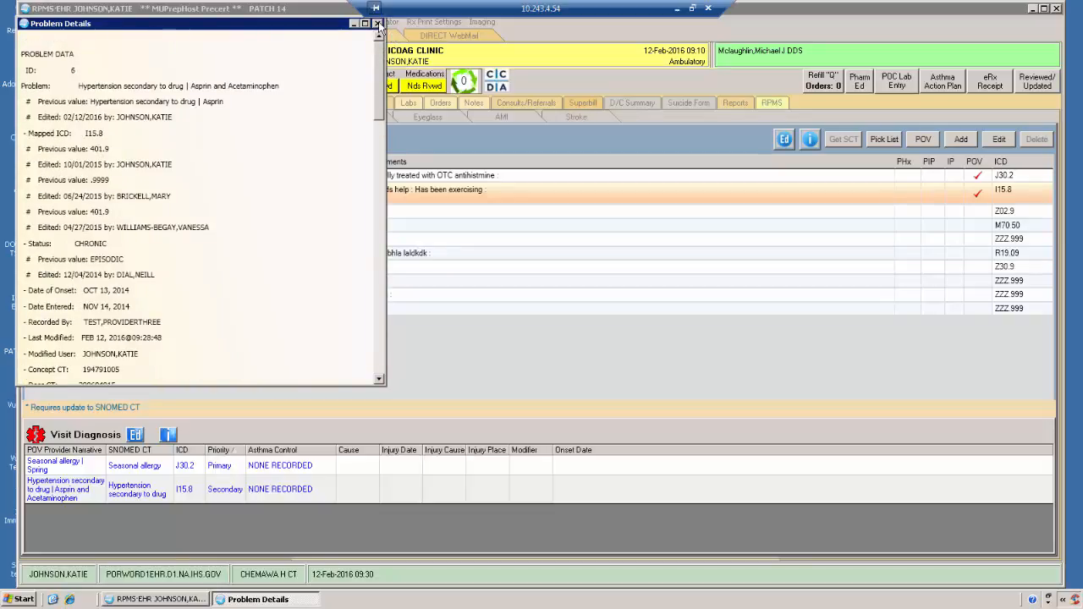
pyautogui.click(378, 25)
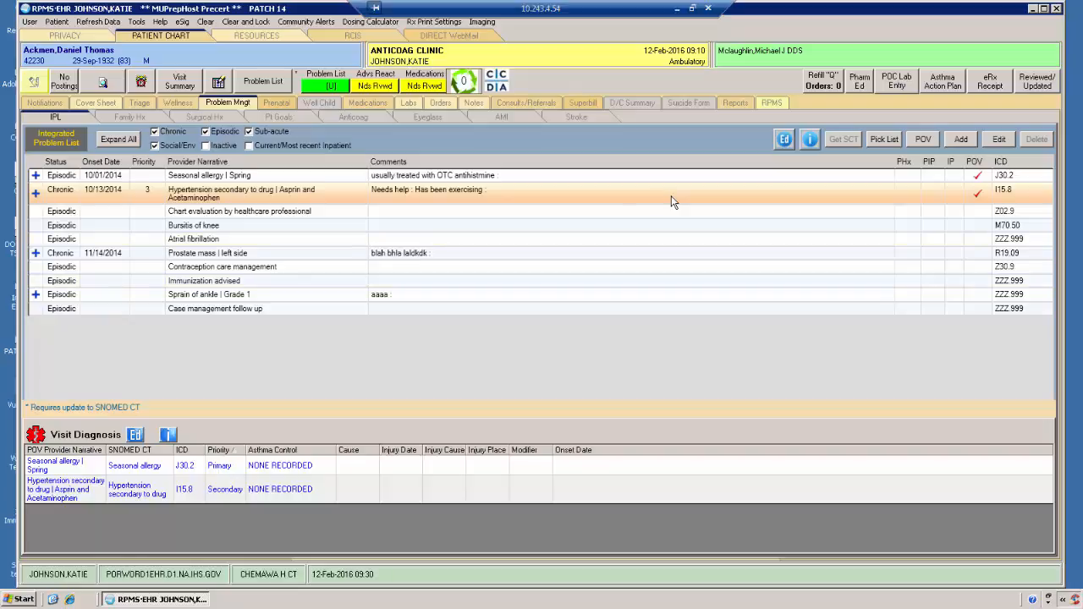
# Step: Choose Acute frontal sinusitis from the Ear, Nose, Throat group of a physician's pick list and save it as a problem
pyautogui.click(883, 139)
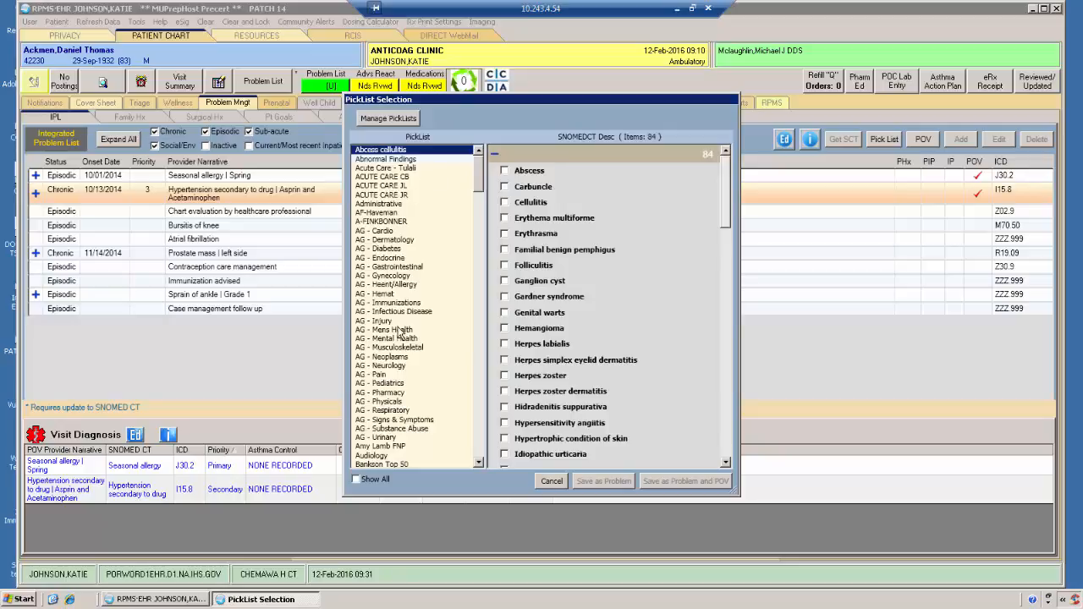
pyautogui.moveTo(478, 174); pyautogui.dragTo(476, 199)
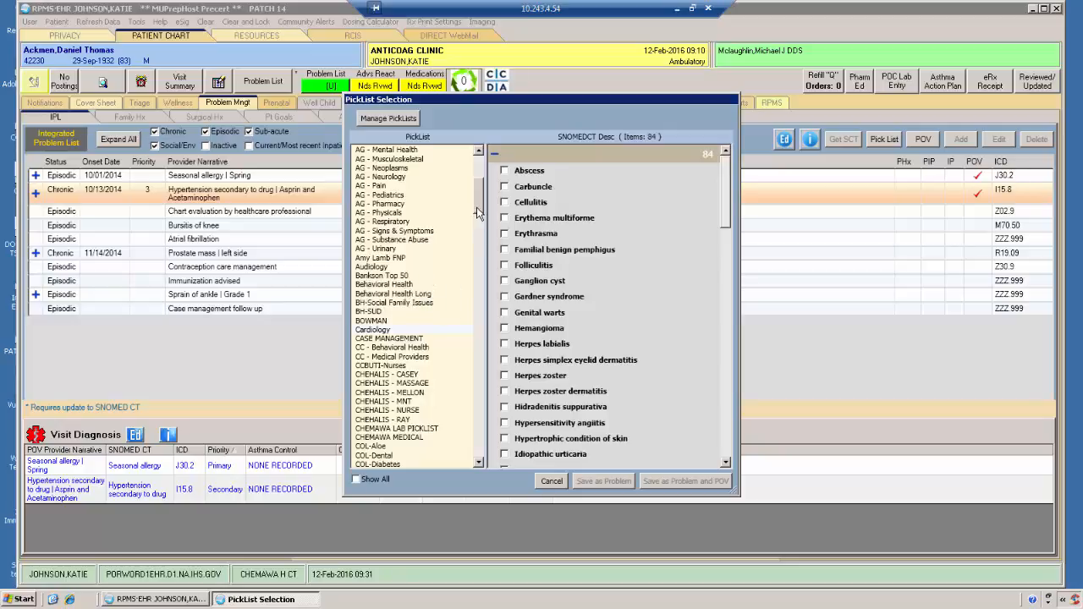
pyautogui.moveTo(478, 215); pyautogui.dragTo(479, 252)
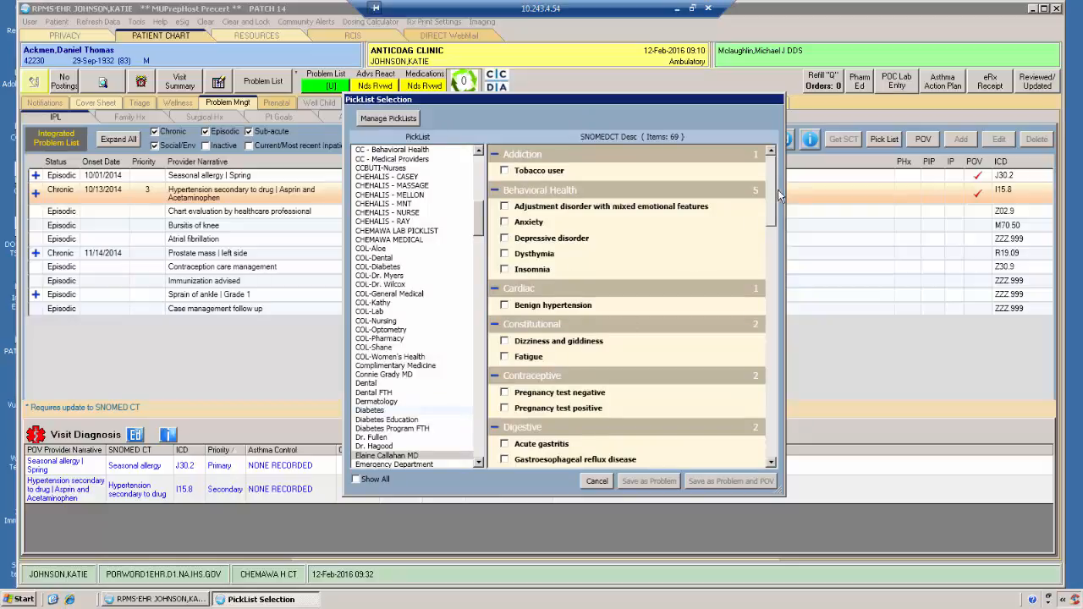
pyautogui.moveTo(772, 194)
pyautogui.mouseDown()
pyautogui.moveTo(775, 251)
pyautogui.moveTo(775, 228)
pyautogui.mouseUp()
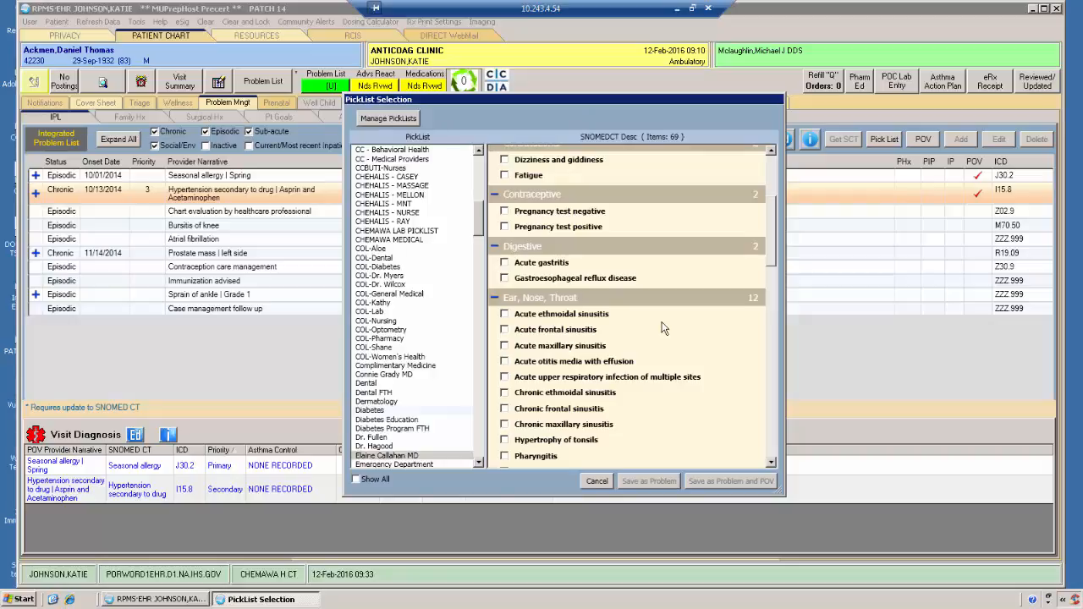
pyautogui.click(505, 330)
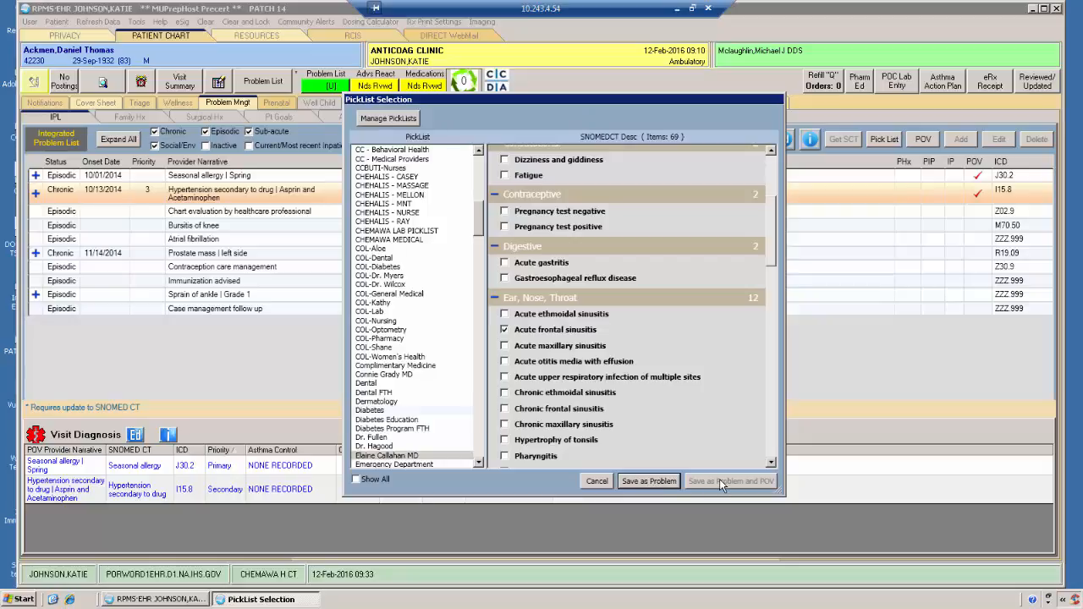
pyautogui.click(658, 481)
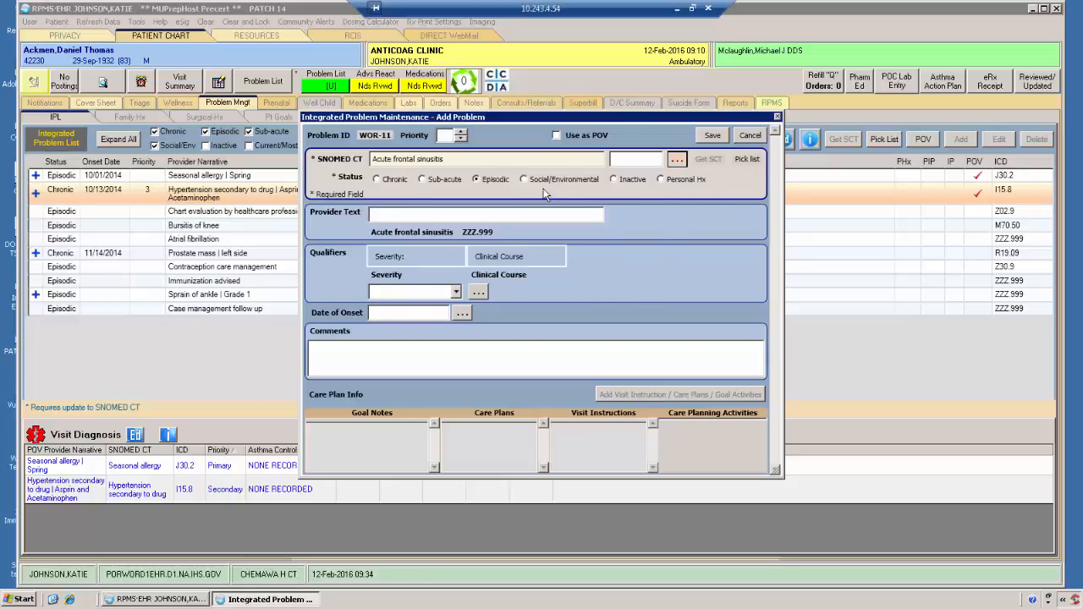
# Step: Mark the new acute frontal sinusitis problem for use as POV and save it to the problem list
pyautogui.click(556, 135)
pyautogui.click(709, 135)
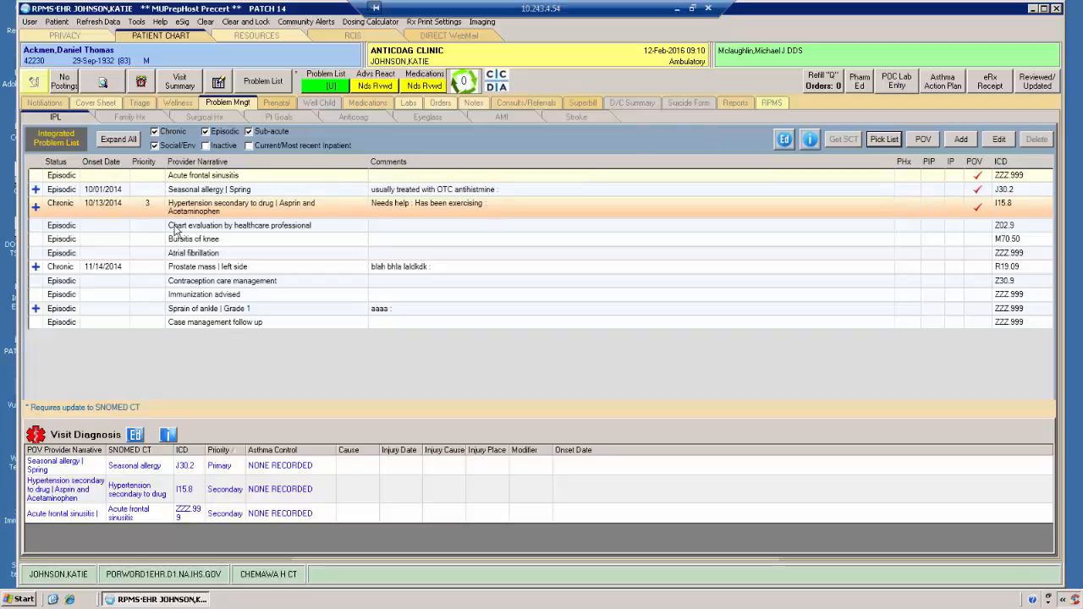
pyautogui.click(299, 541)
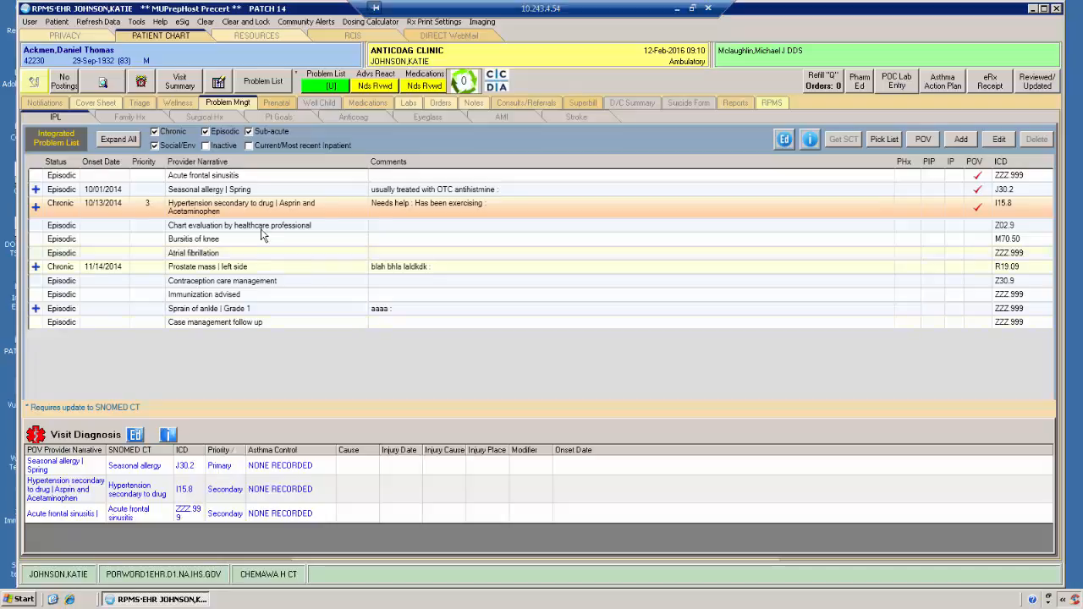